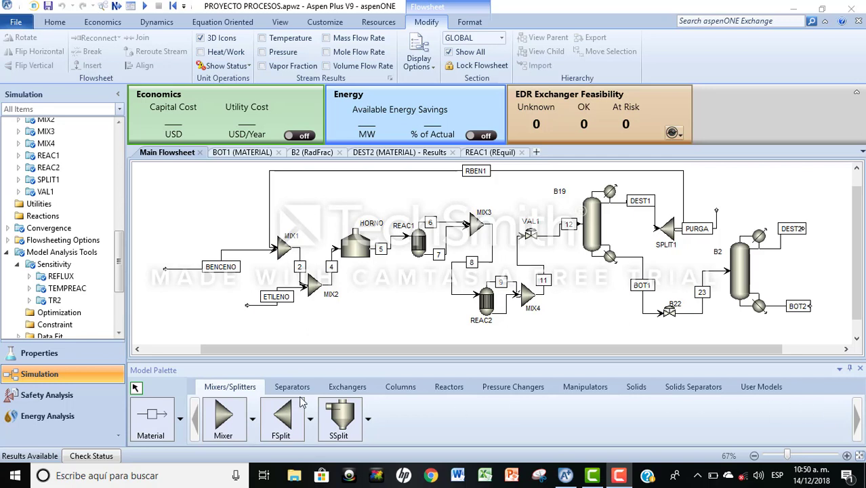
- Review the component list and the property method settings in the Properties environment, then return to the simulation flowsheet
left_click(57, 356)
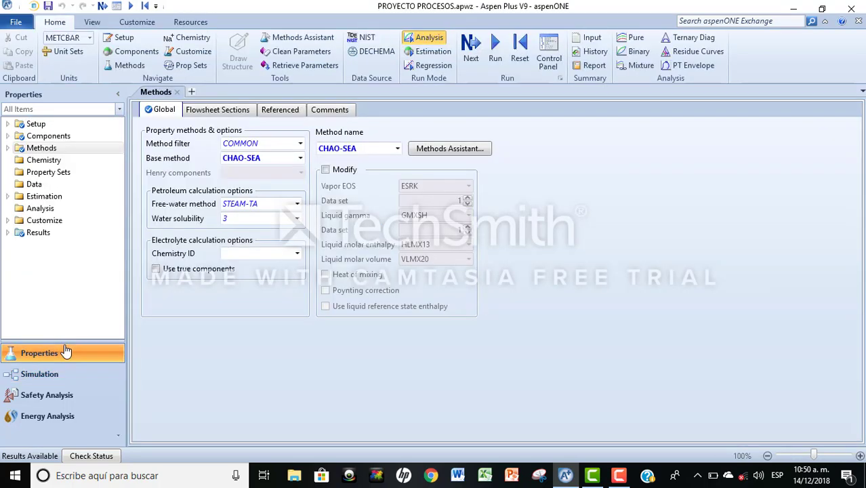
left_click(54, 135)
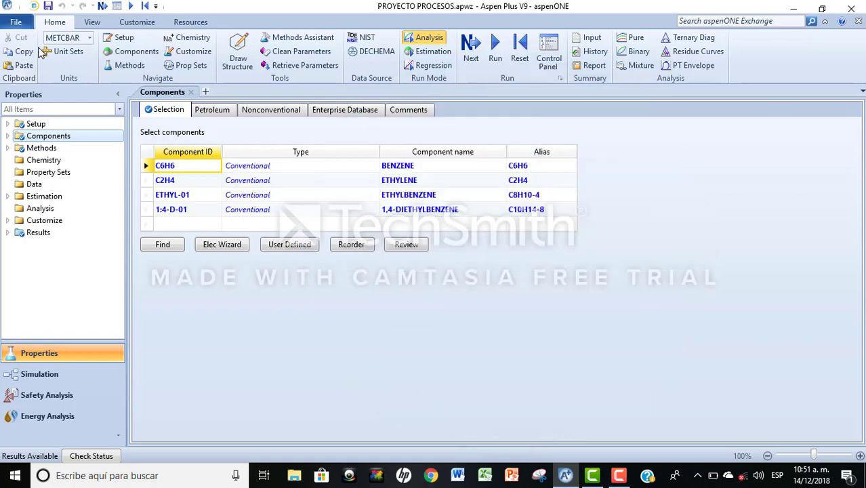
left_click(88, 148)
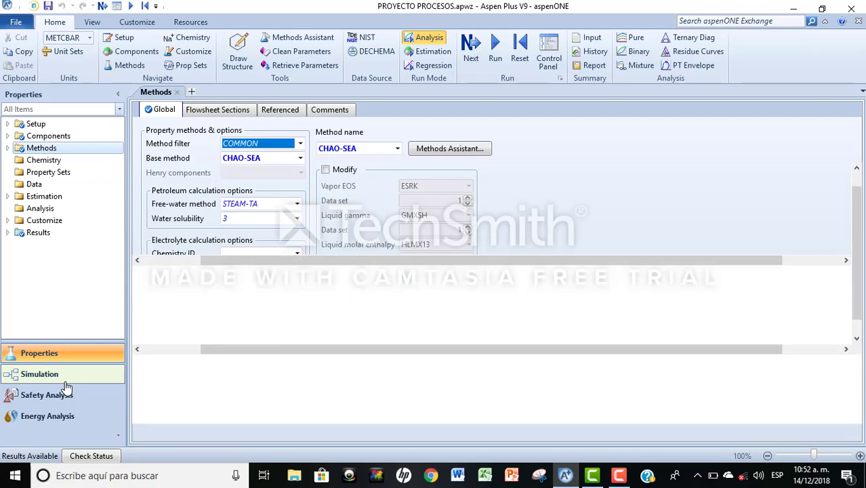
left_click(66, 383)
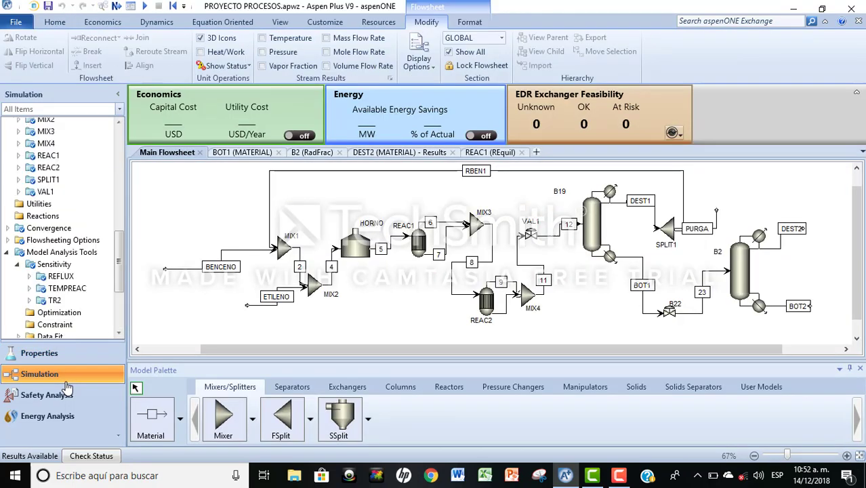
- Examine the input specifications of the BENCENO and ETILENO feed streams, closing each form when done
left_click(251, 252)
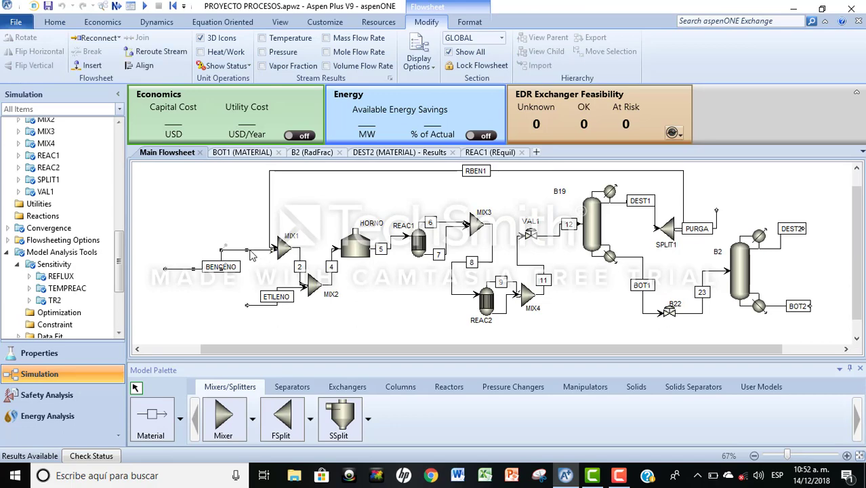
double_click(251, 252)
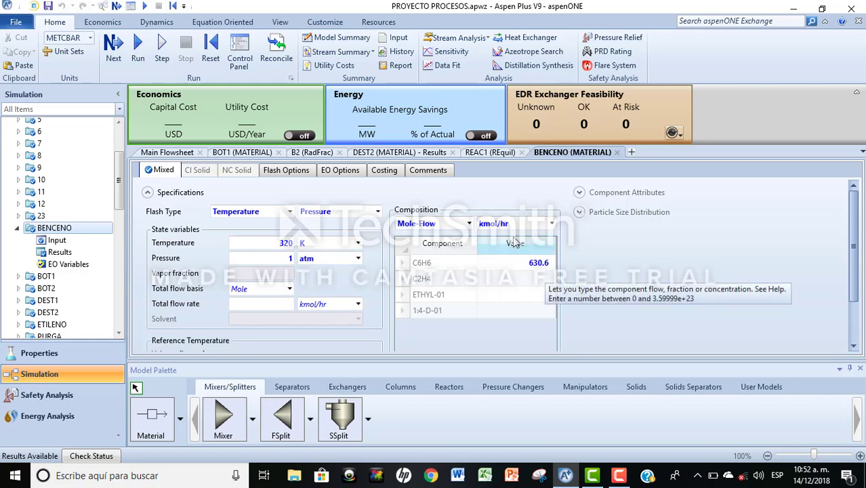
left_click(618, 152)
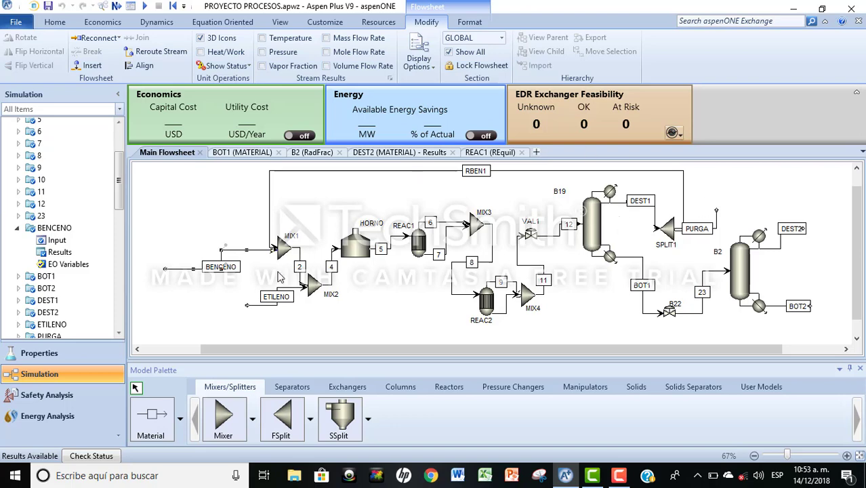
scroll(280, 276, "down", 1)
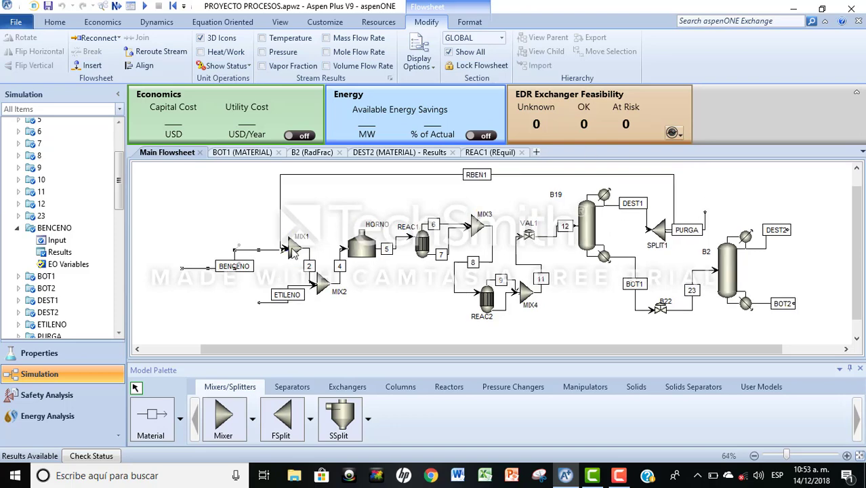
left_click(296, 285)
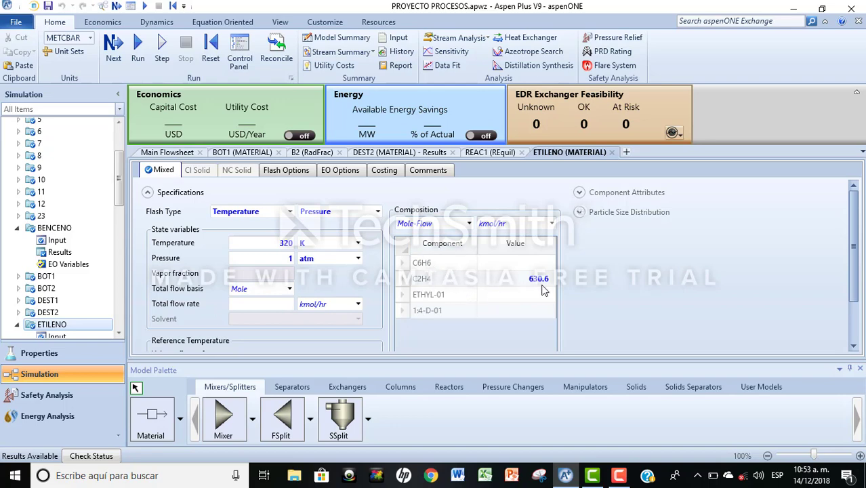
left_click(612, 152)
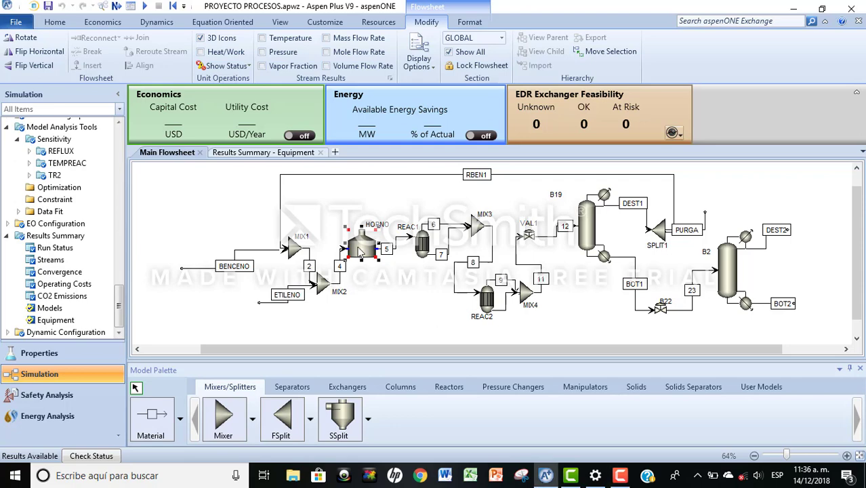
- Examine the specifications of the HORNO heater and the REAC1 reactor, returning to the main flowsheet
double_click(361, 250)
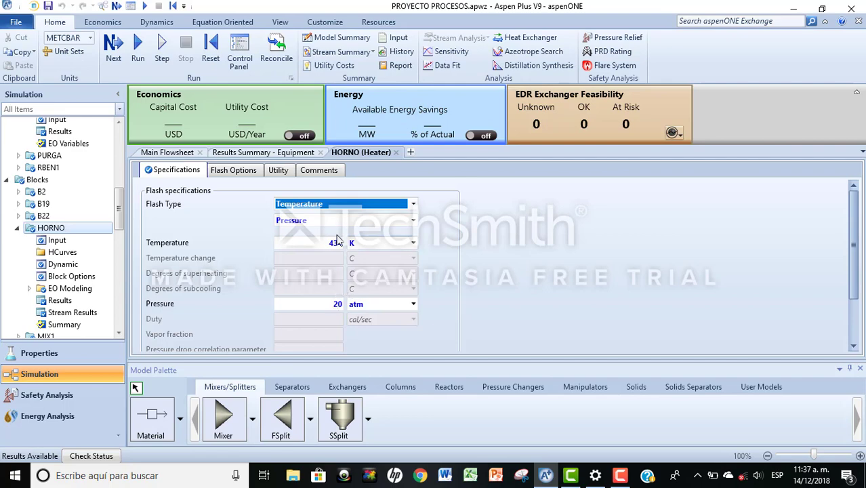
left_click(181, 156)
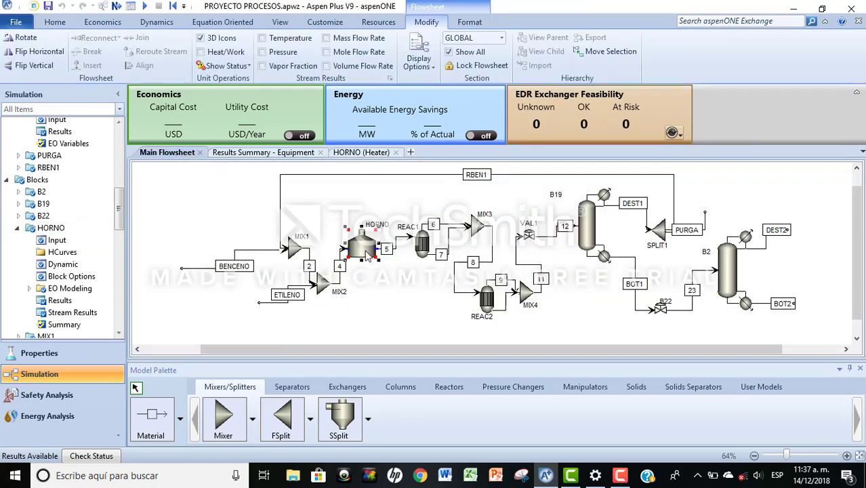
left_click(422, 245)
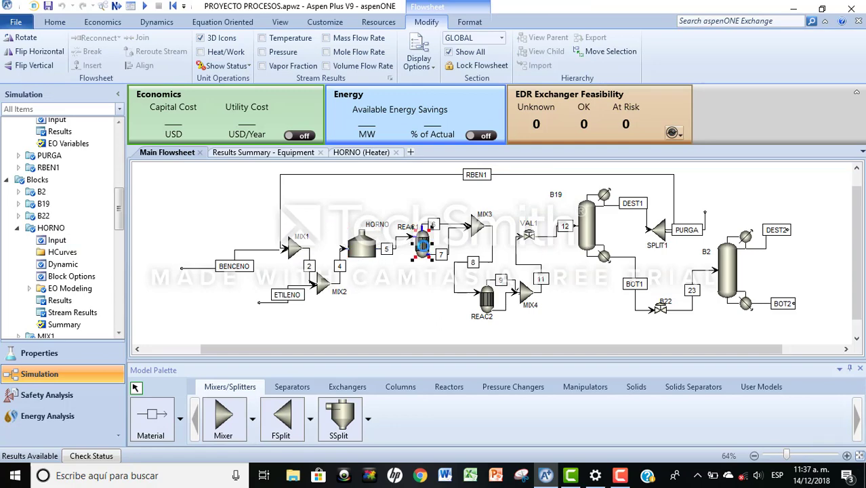
double_click(422, 245)
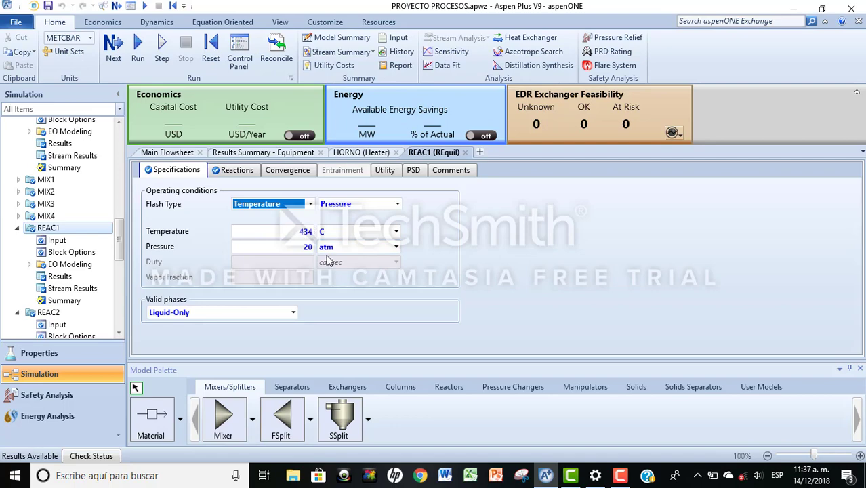
left_click(189, 157)
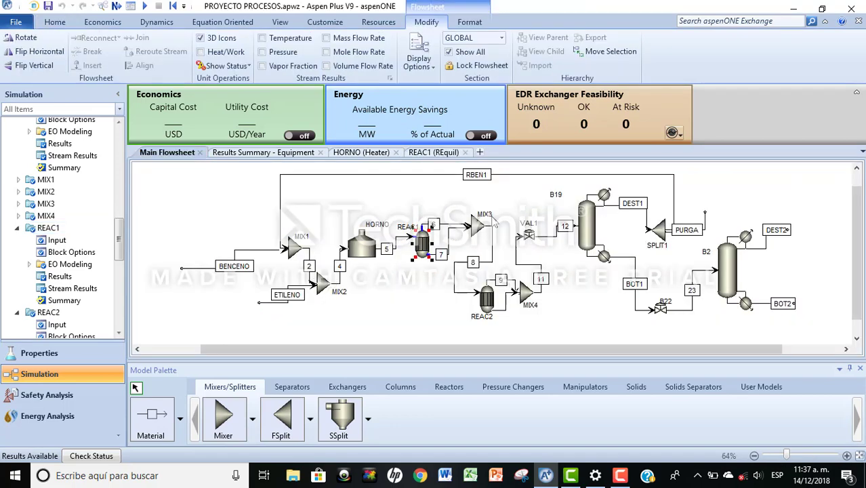
- Examine the operating conditions of the REAC2 reactor and return to the main flowsheet
left_click(485, 295)
double_click(485, 295)
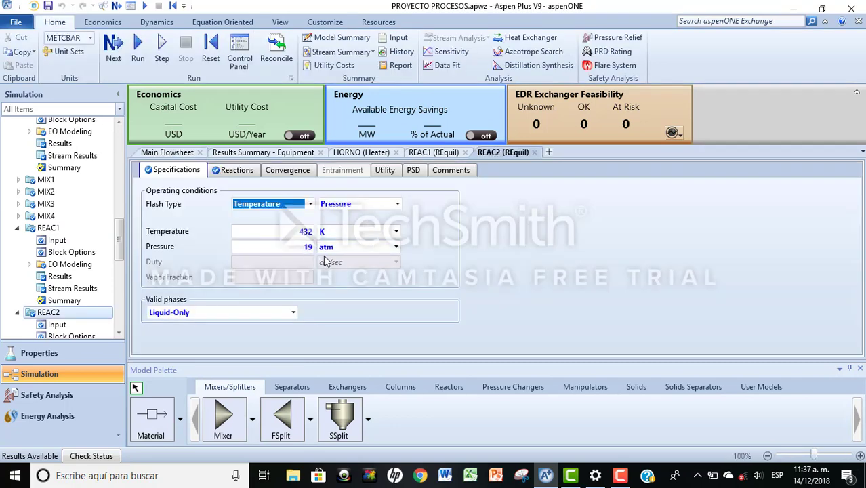
left_click(170, 153)
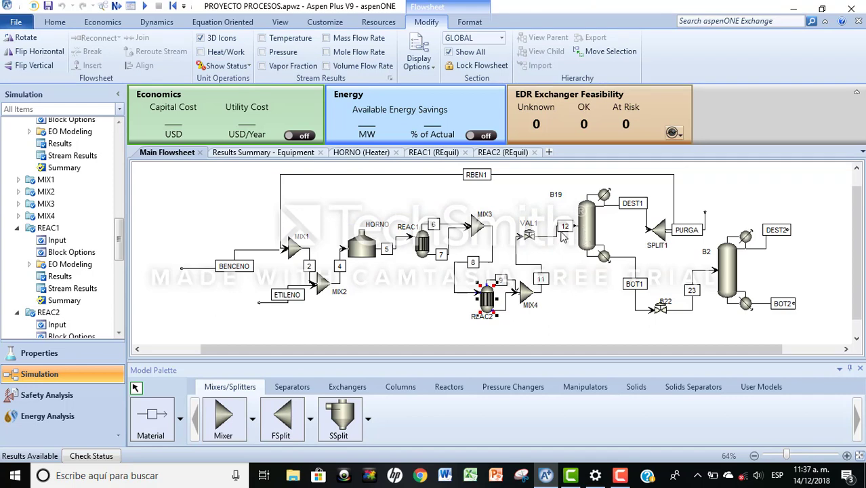
- Examine the configuration of the B19 distillation column, including its distillate rate and reflux ratio
left_click(584, 225)
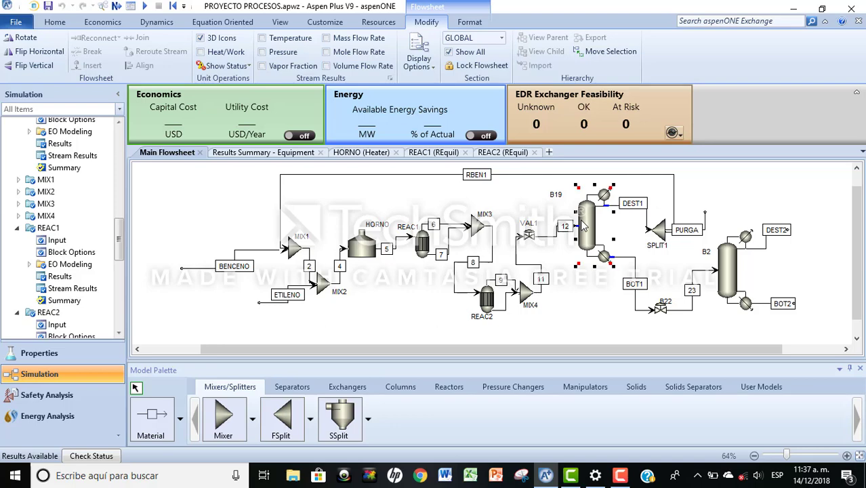
double_click(583, 225)
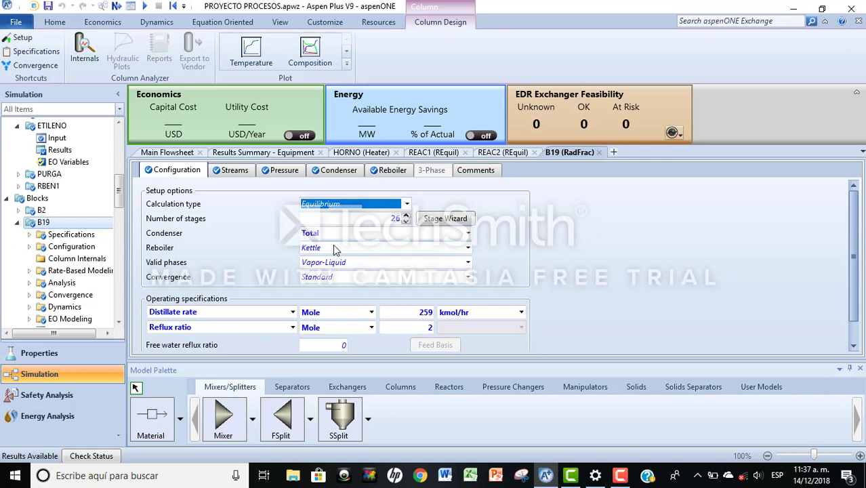
left_click(426, 325)
type("2")
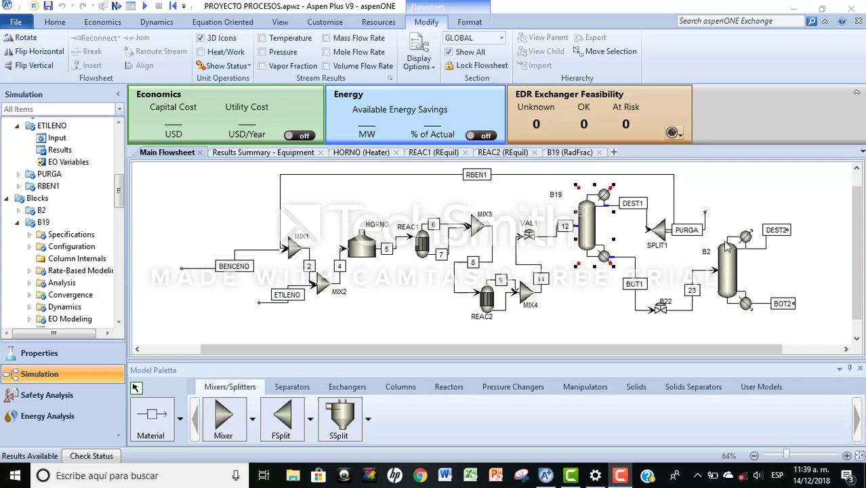
- Examine the B2 column's configuration and its feed and product stream stages, and close the form
left_click(725, 277)
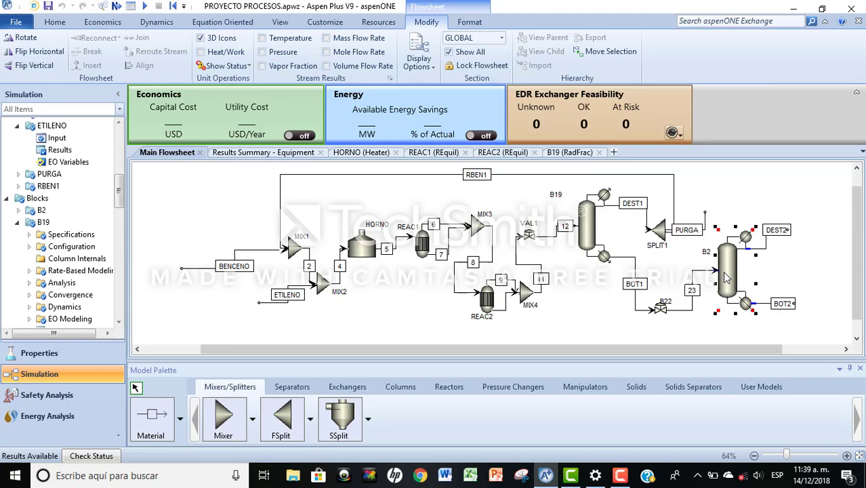
double_click(725, 278)
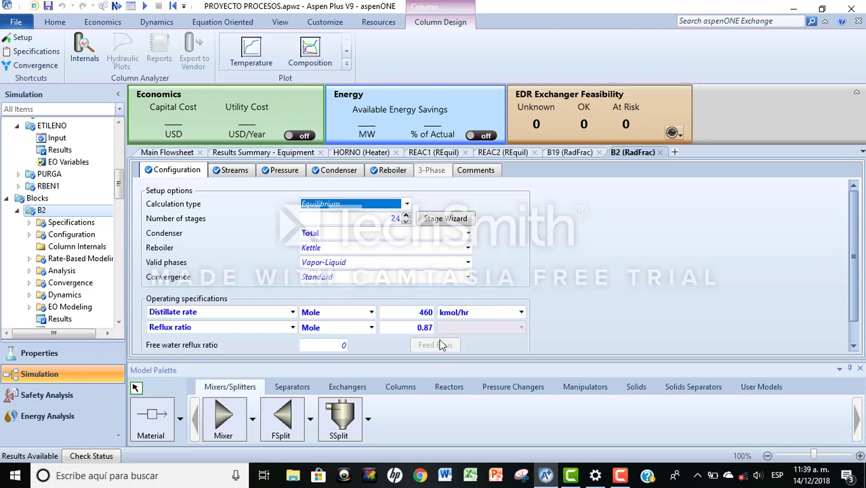
left_click(234, 171)
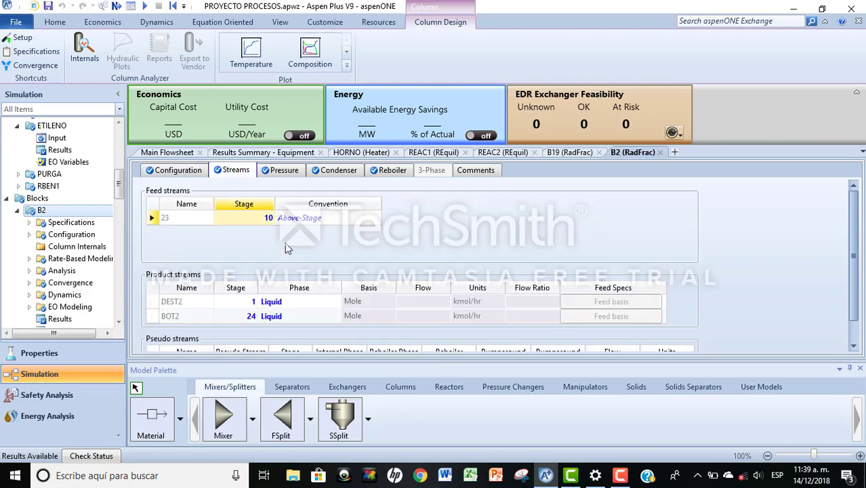
left_click(660, 152)
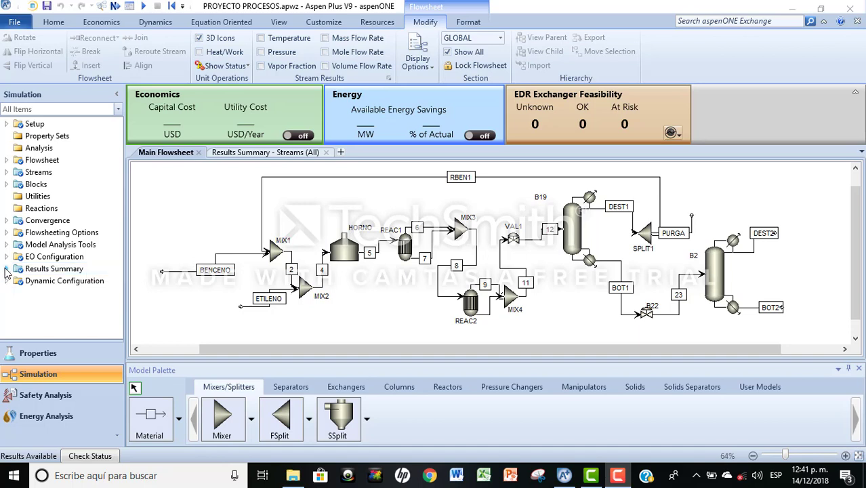
- Open the stream results from the Results Summary
left_click(6, 271)
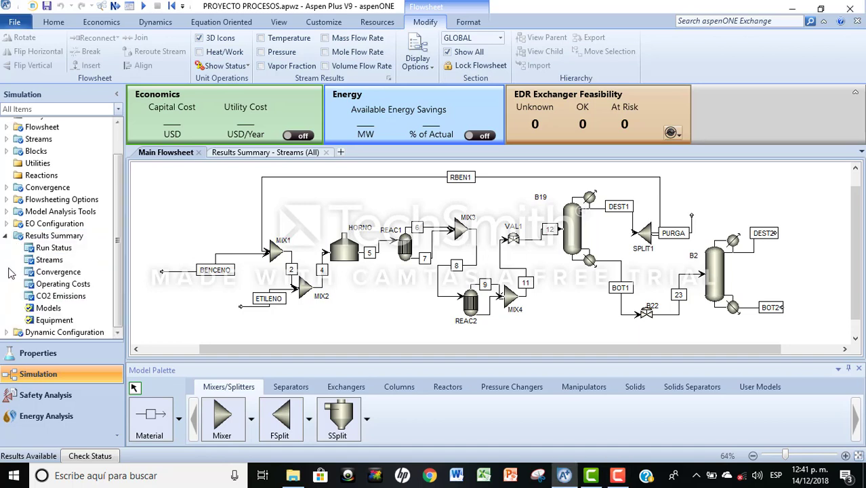
double_click(48, 261)
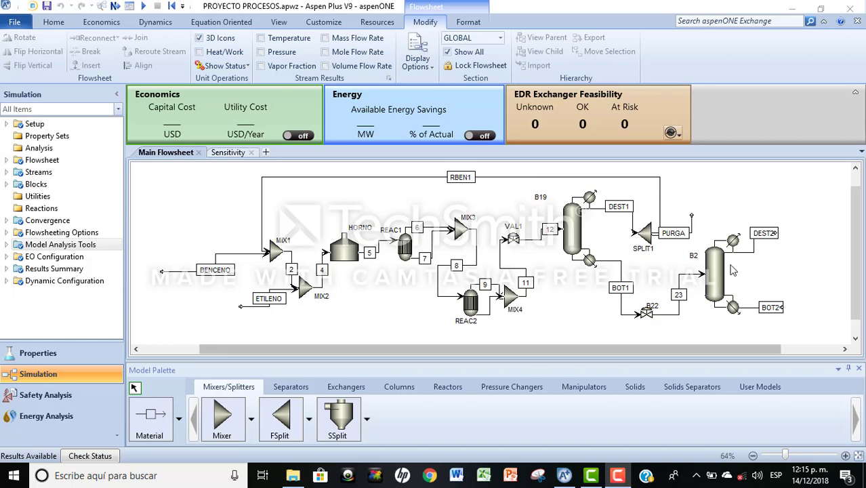
- Open the REFLUX sensitivity analysis and examine its manipulated variable and variation limits
double_click(21, 247)
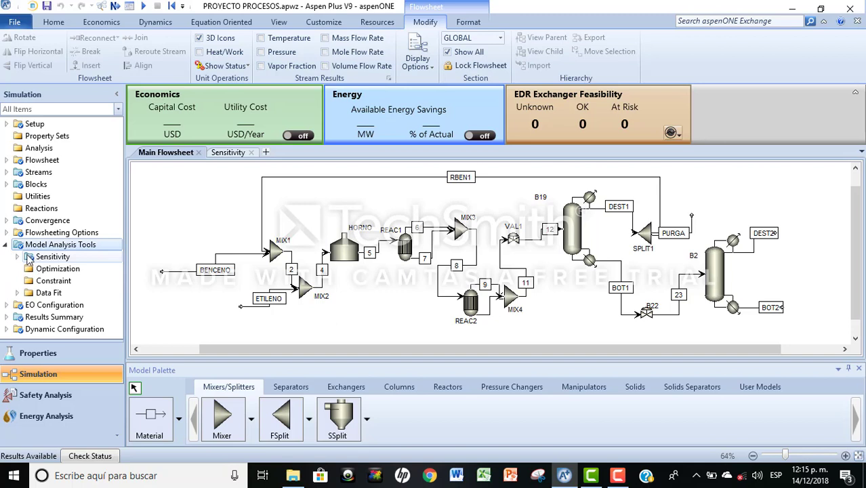
left_click(20, 257)
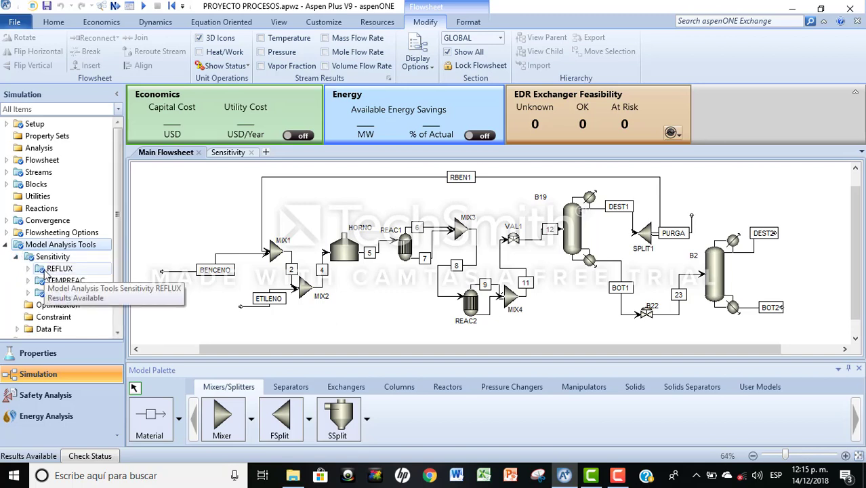
left_click(41, 268)
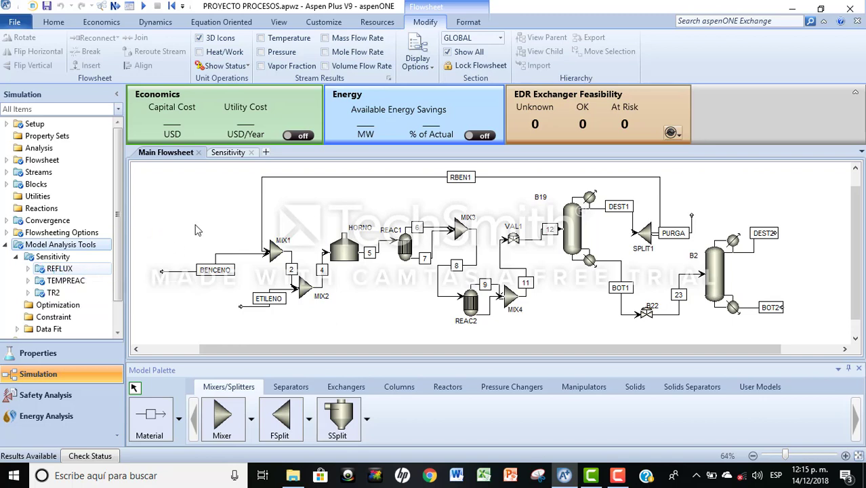
scroll(218, 288, "down", 1)
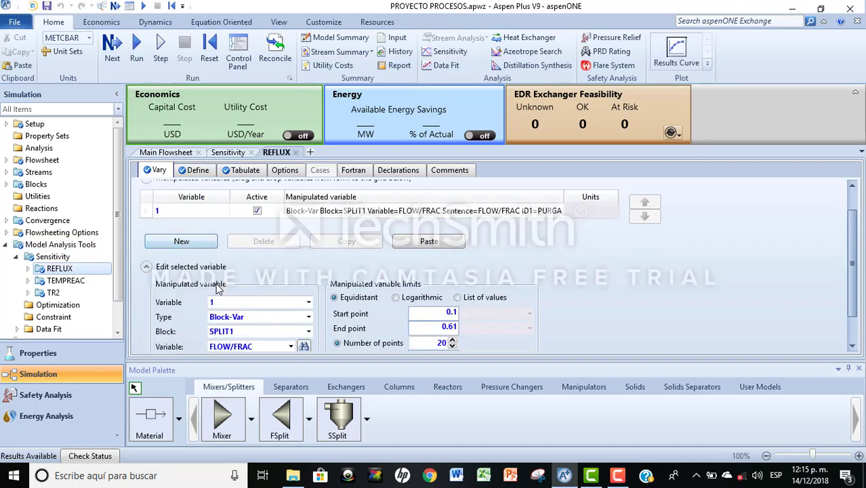
scroll(218, 288, "down", 1)
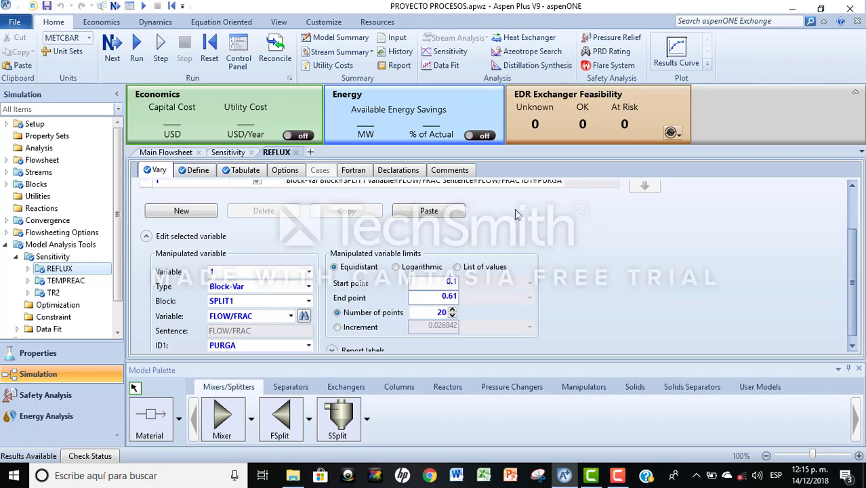
- Examine the definition of the sampled variable FEB in the REFLUX sensitivity, including its reference type and stream
left_click(198, 171)
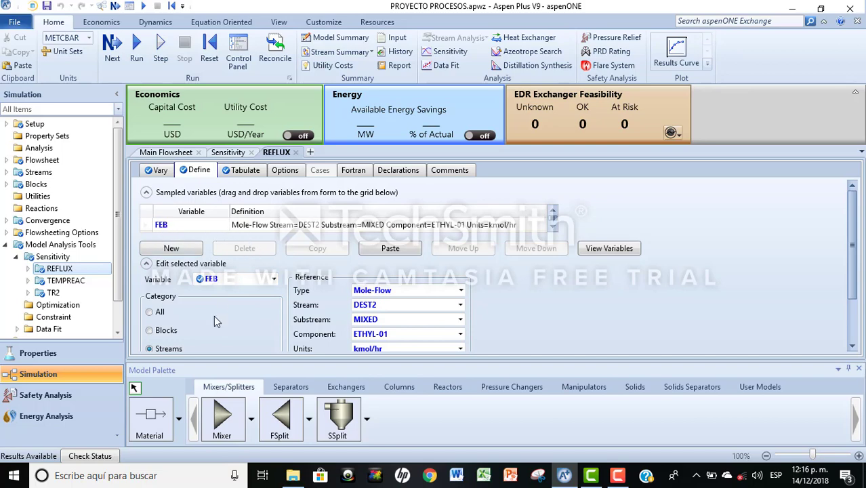
scroll(330, 289, "down", 2)
scroll(330, 289, "down", 1)
scroll(416, 288, "up", 1)
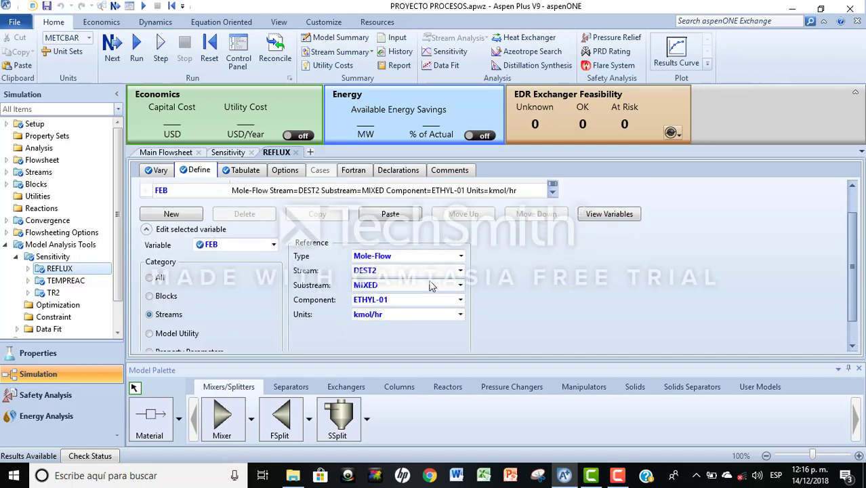
left_click(461, 257)
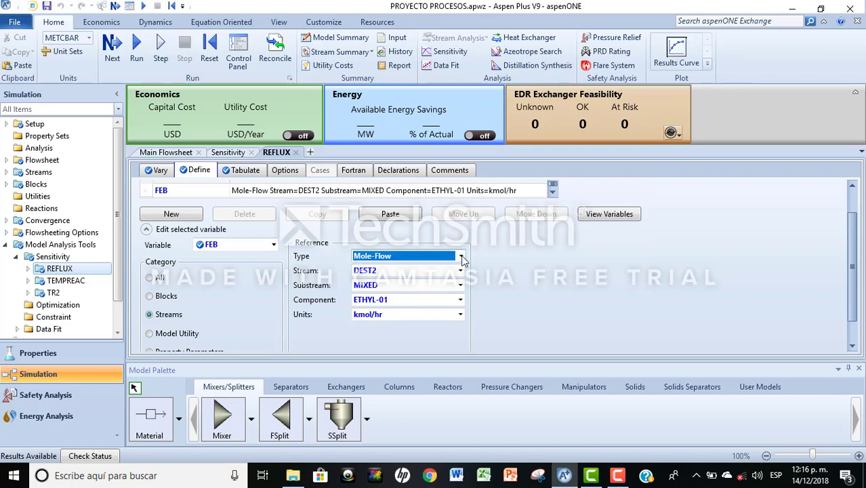
left_click(463, 272)
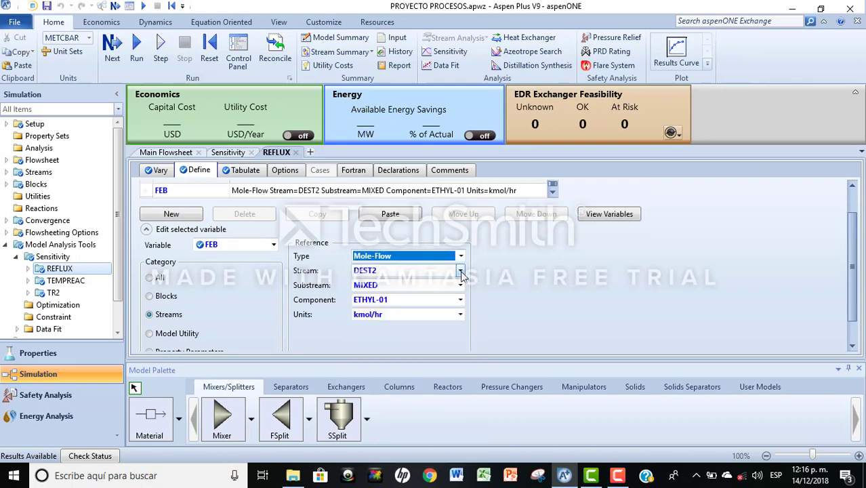
- Check the FEB variable's stream reference, the tabulated variable and the manipulated variable of the REFLUX sensitivity
left_click(461, 272)
left_click(460, 273)
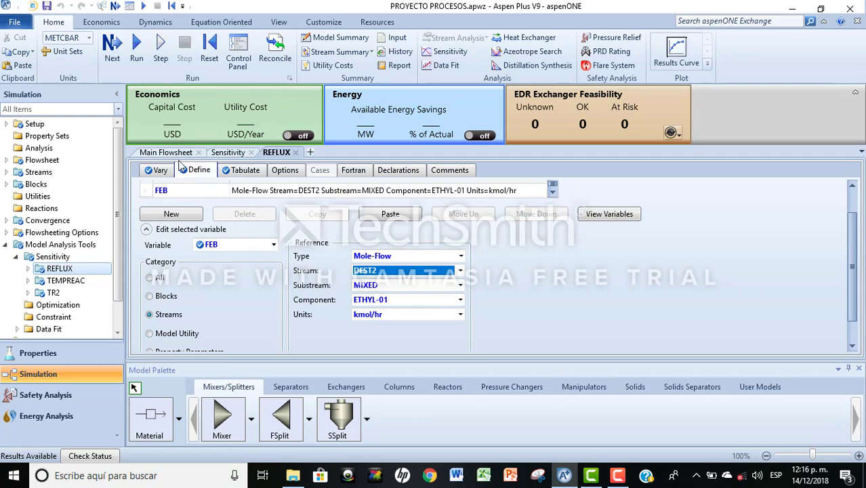
left_click(245, 170)
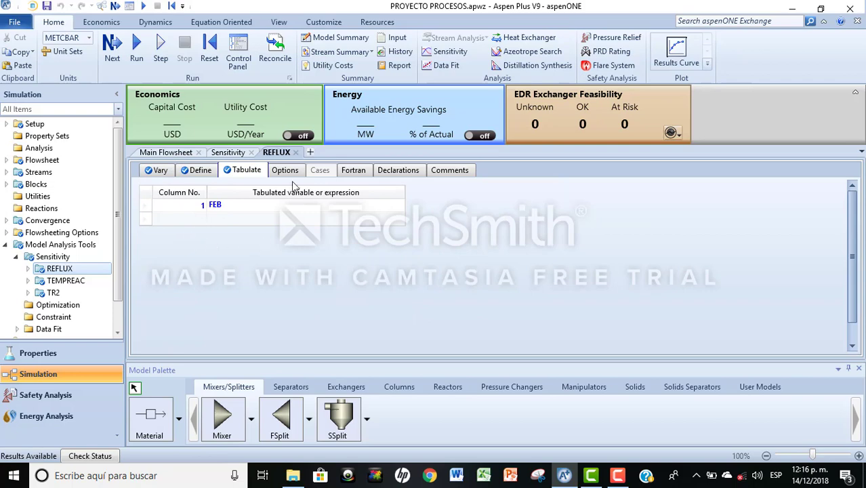
left_click(158, 170)
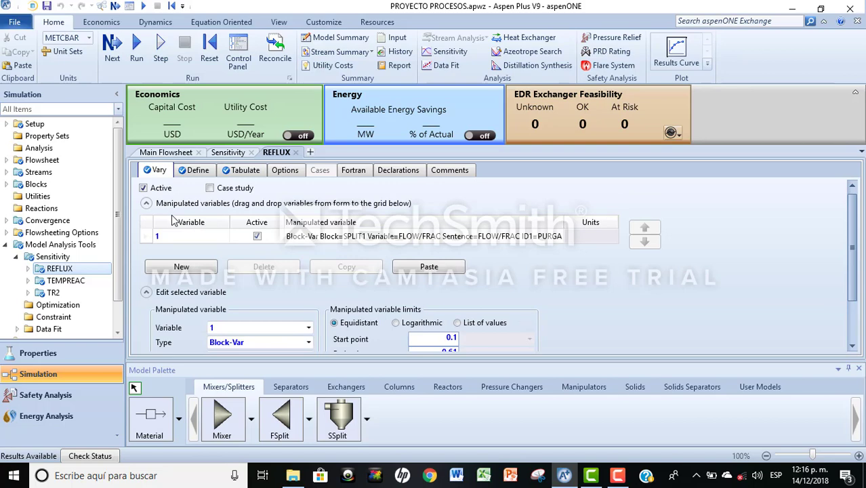
- Open the REFLUX sensitivity results and examine the table of purge split fractions and FEB flows
left_click(28, 268)
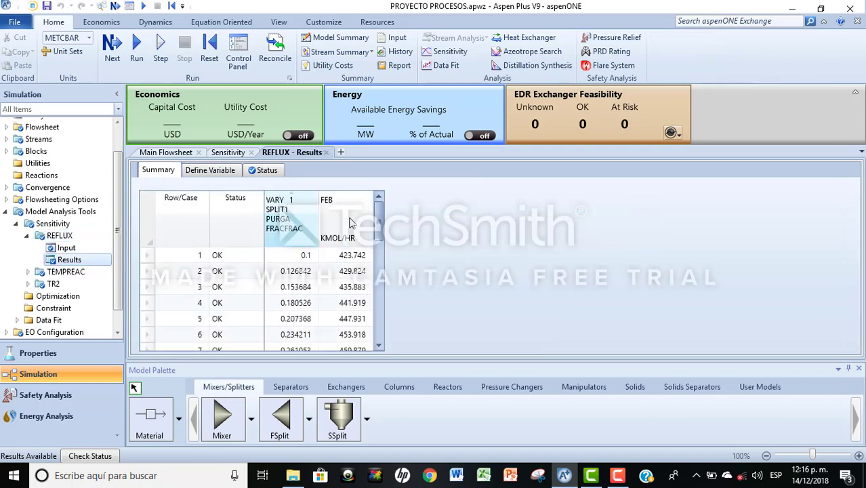
scroll(379, 226, "down", 2)
scroll(352, 223, "up", 2)
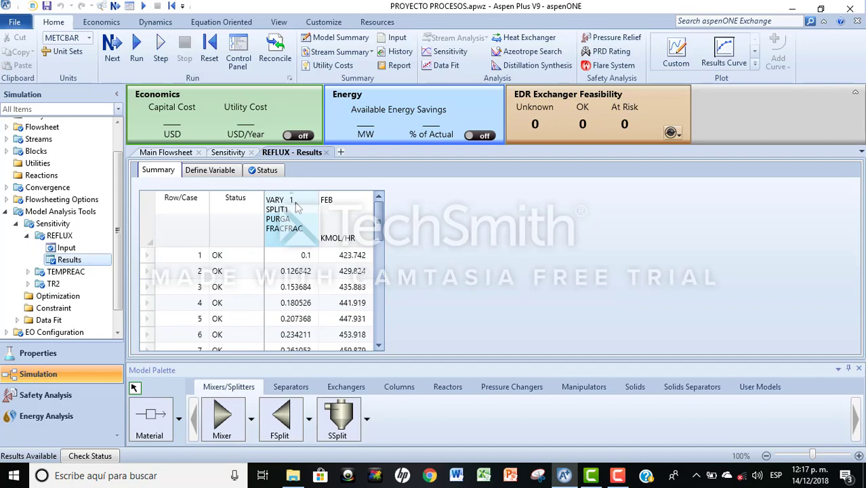
- Create a custom plot of the REFLUX results with the SPLIT1 PURGA fraction on the X axis and FEB as the curve
left_click_drag(295, 207, 352, 211)
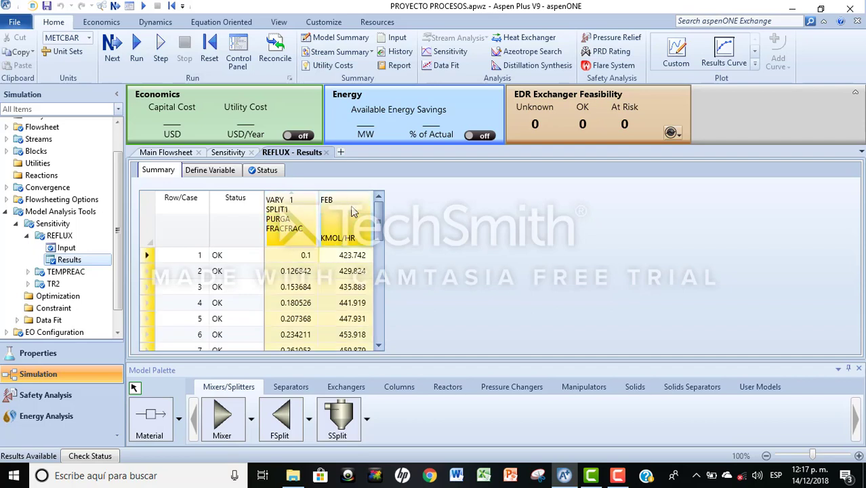
left_click(677, 54)
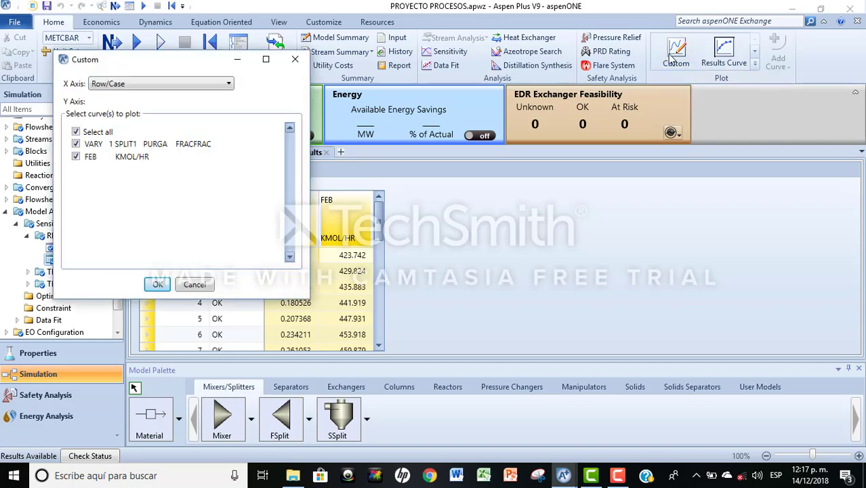
left_click(229, 83)
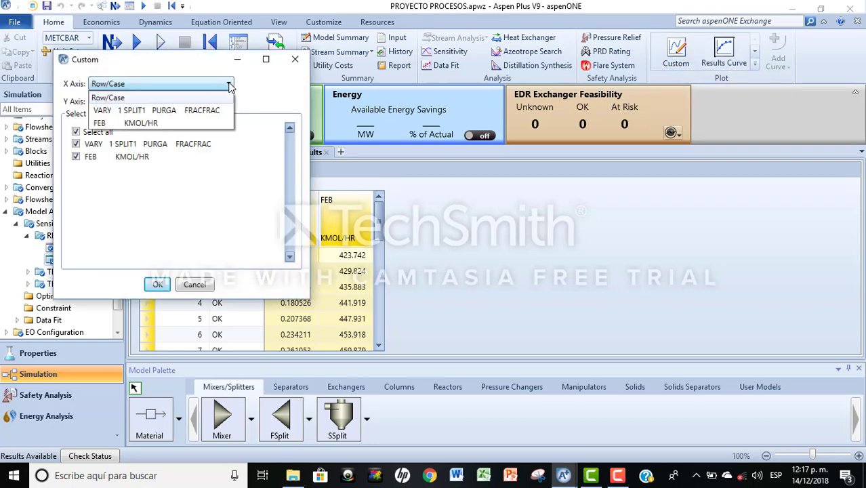
left_click(218, 111)
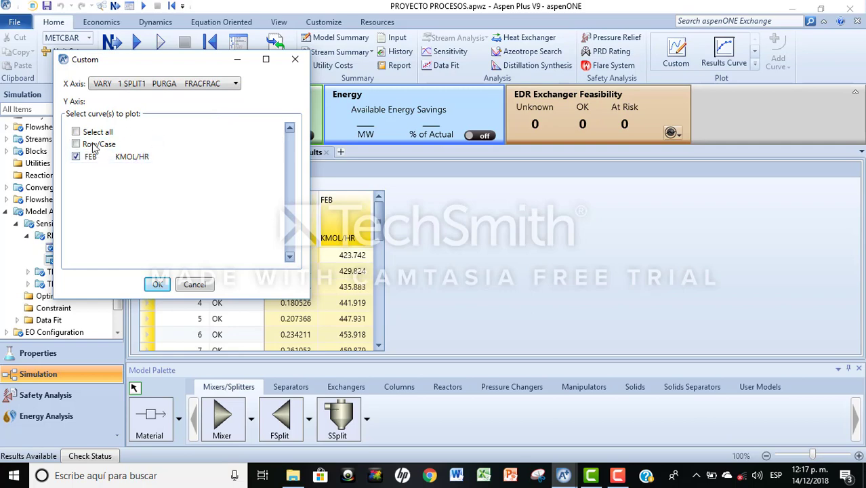
left_click(158, 285)
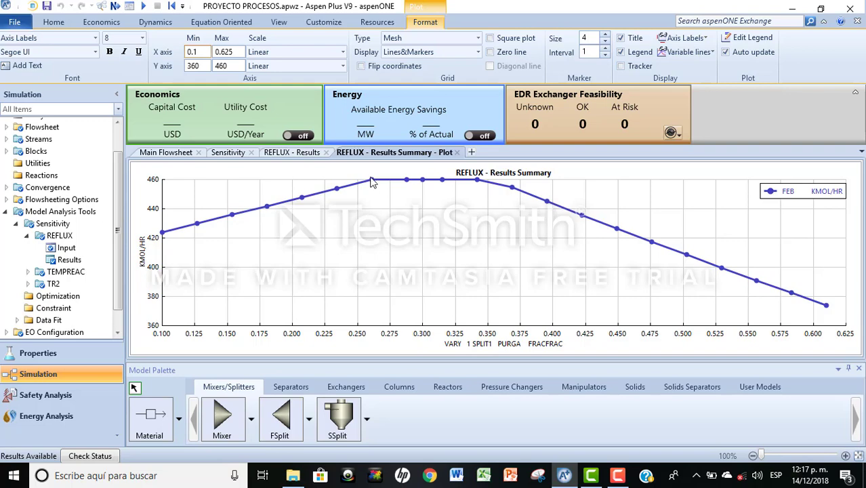
mouse_move(371, 181)
mouse_move(477, 183)
- Open the TEMPREAC sensitivity and examine its manipulated REAC1 temperature and variation limits
left_click(51, 247)
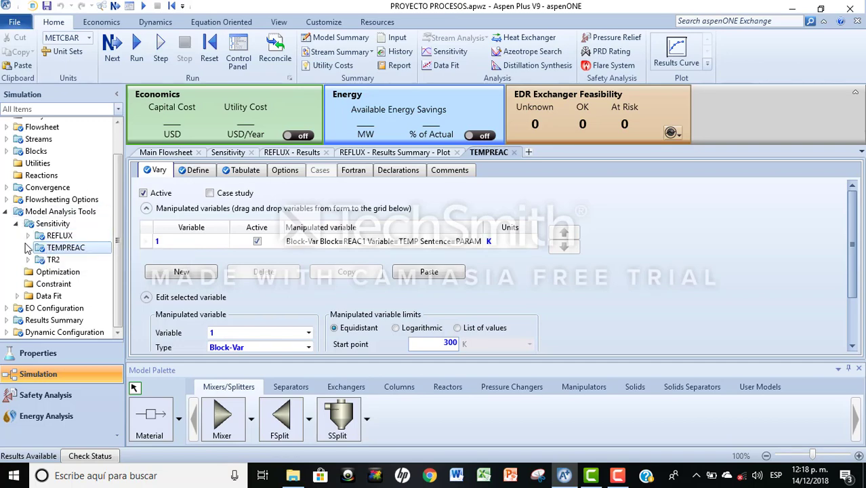
scroll(399, 298, "down", 3)
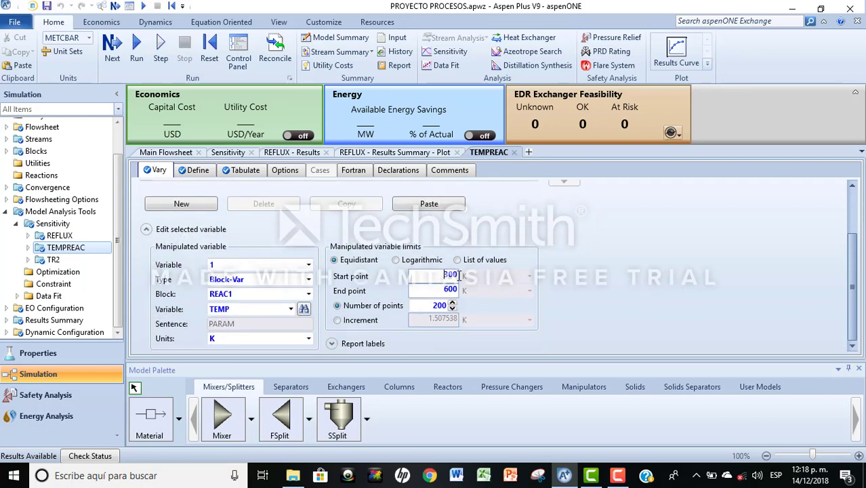
left_click_drag(444, 274, 465, 292)
left_click(589, 260)
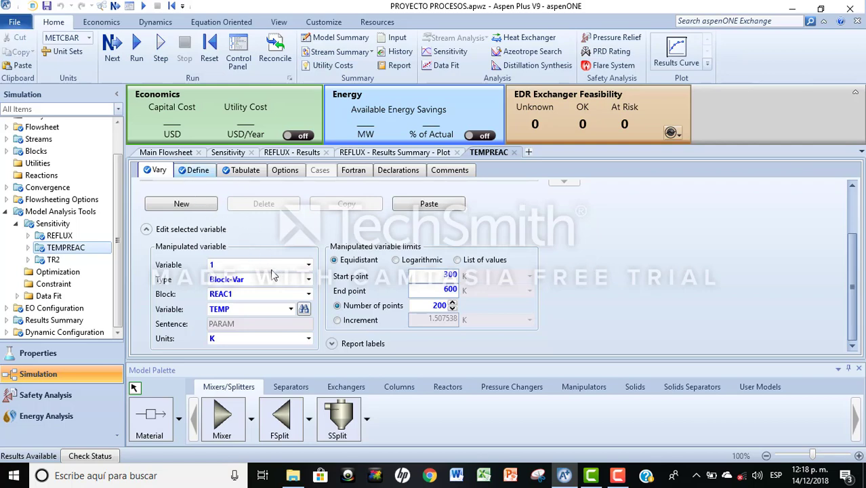
- Examine the FEB variable's definition and the tabulated variable in the TEMPREAC sensitivity
left_click(194, 170)
scroll(406, 271, "down", 2)
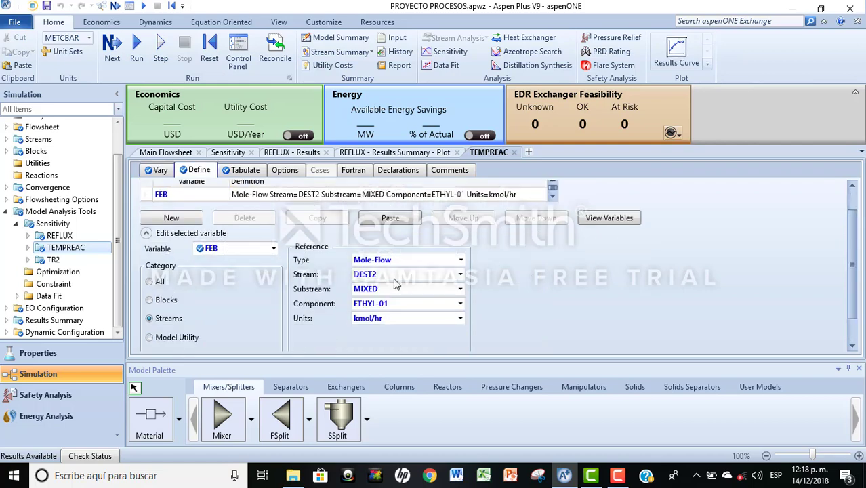
left_click(236, 172)
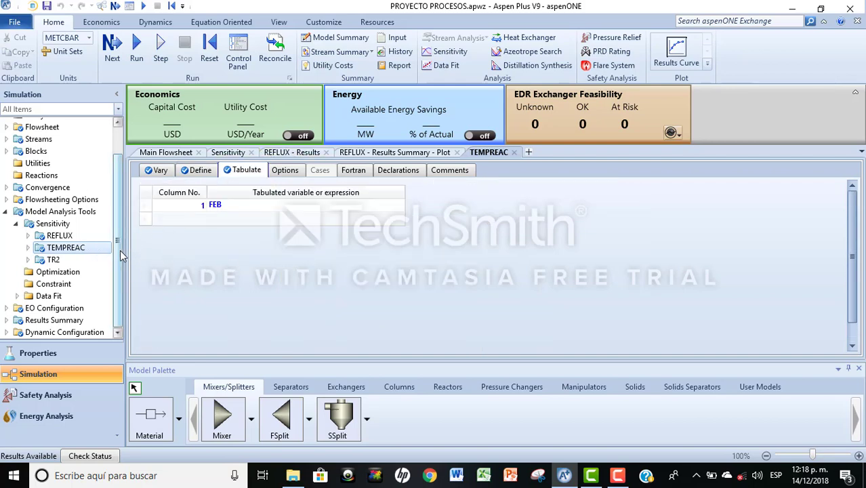
- Create a custom plot of the TEMPREAC results with the REAC1 temperature on the X axis and only FEB as the curve
left_click(27, 248)
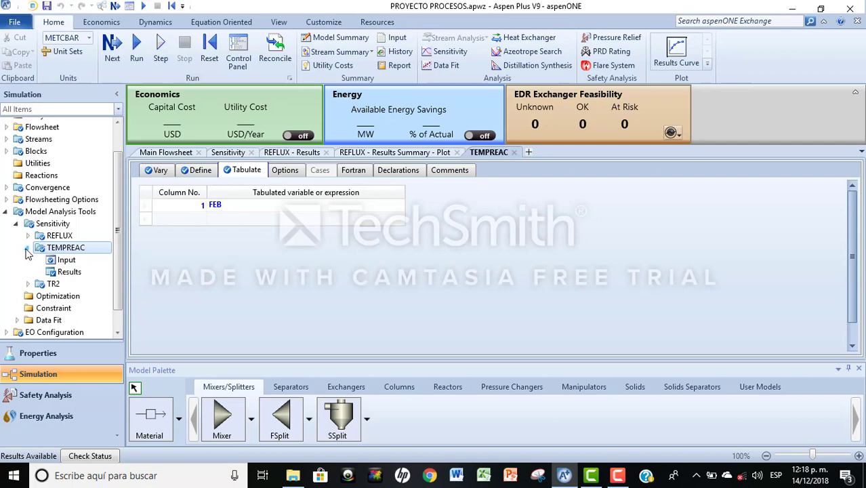
left_click(64, 273)
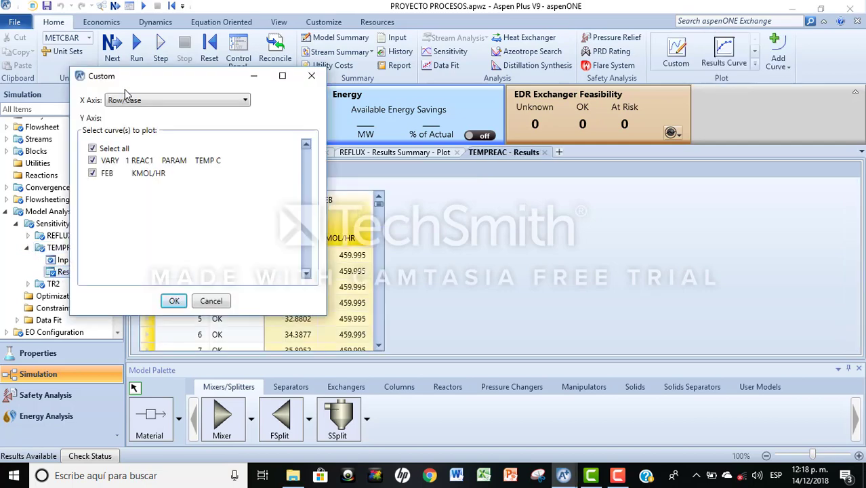
left_click(245, 99)
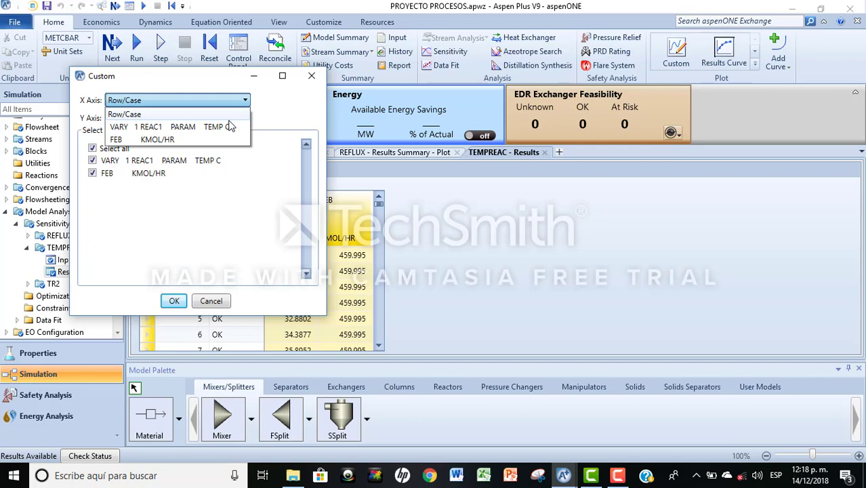
left_click(178, 129)
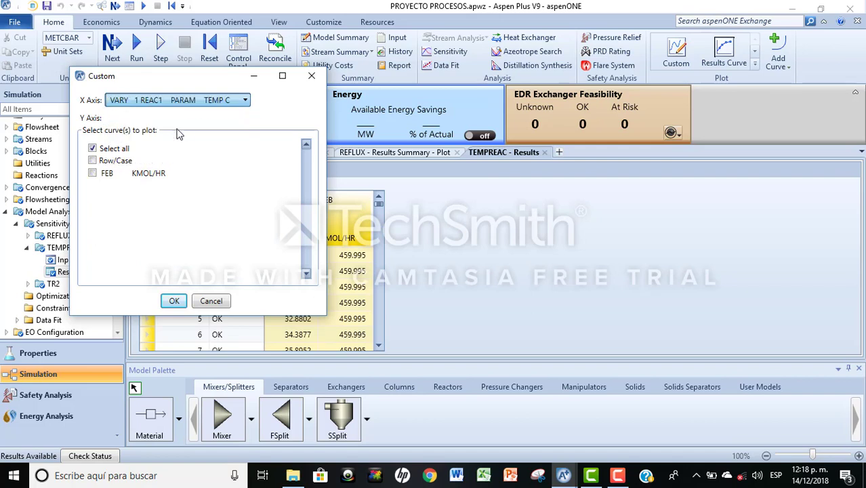
left_click(147, 159)
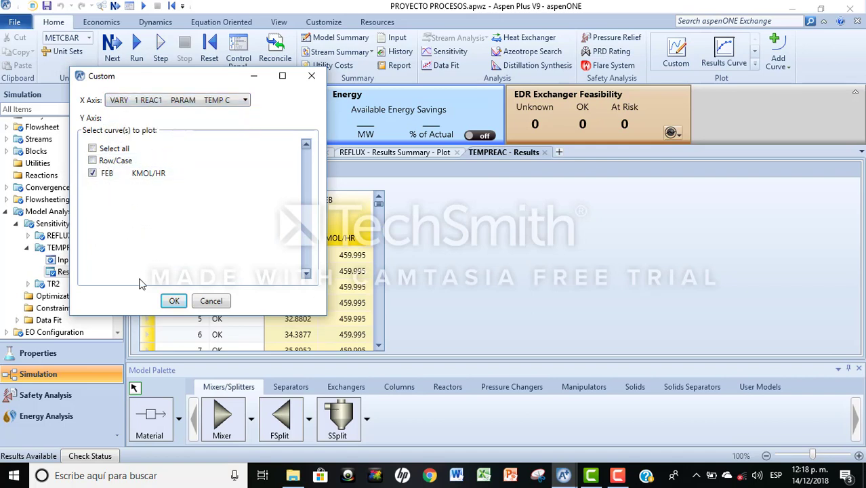
left_click(175, 304)
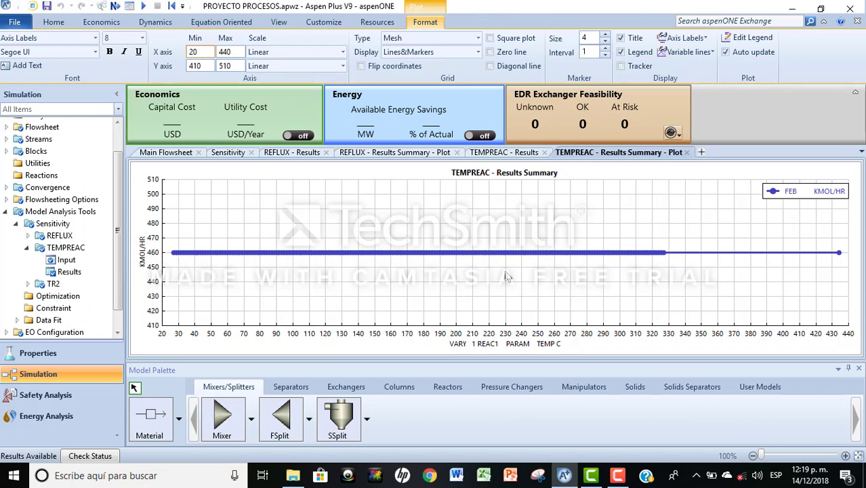
- Open the TR2 sensitivity and examine its manipulated REAC2 temperature and variation limits
left_click(26, 247)
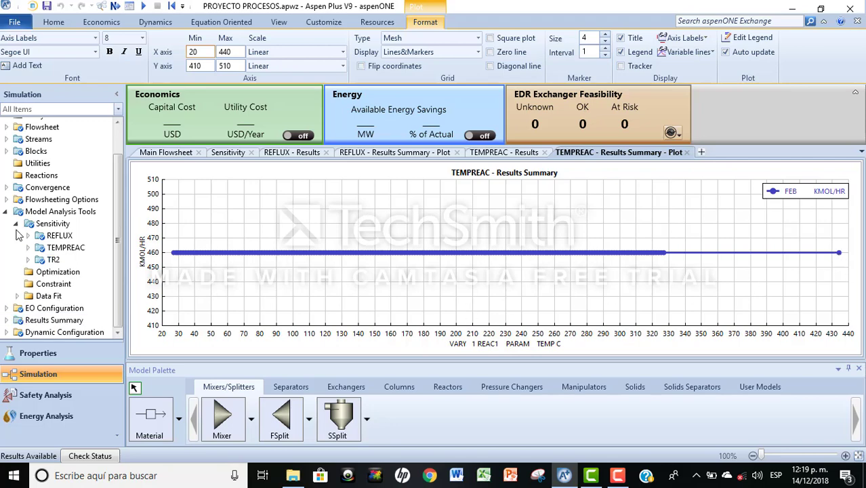
left_click(16, 223)
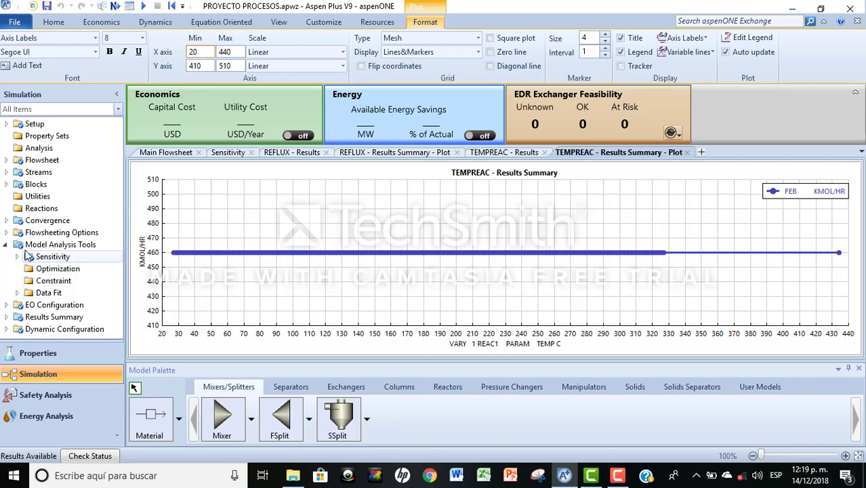
left_click(17, 257)
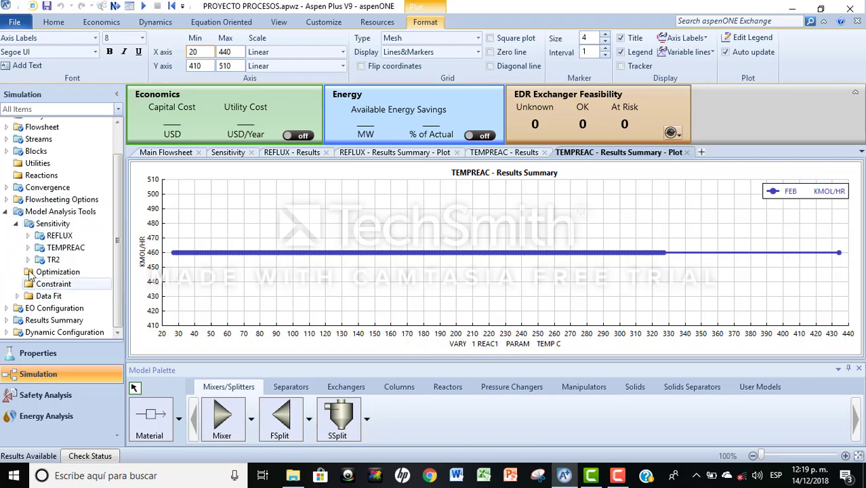
left_click(27, 259)
left_click(44, 260)
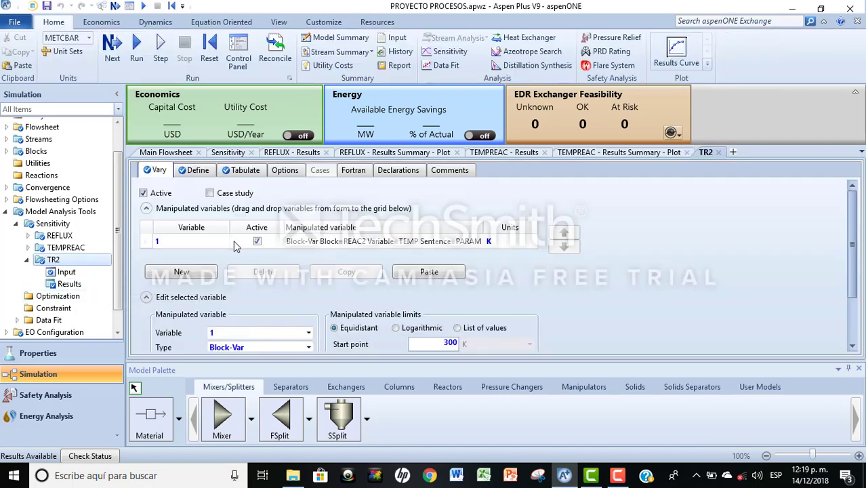
scroll(234, 246, "down", 3)
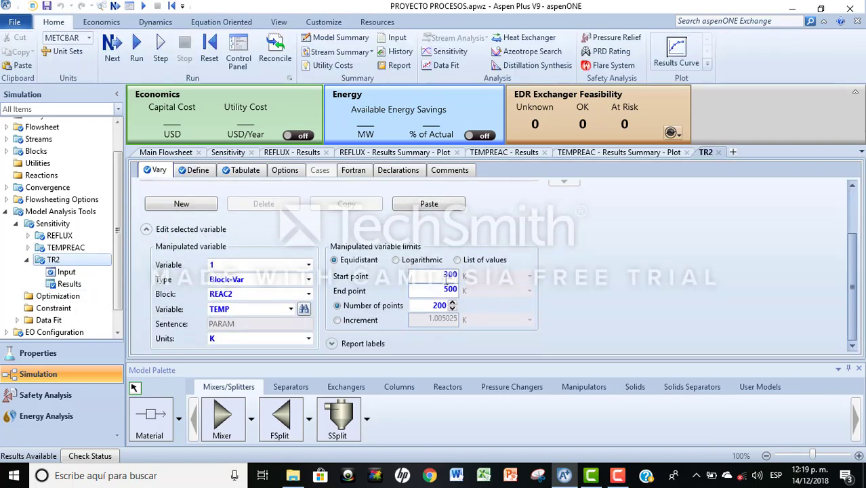
scroll(629, 274, "up", 3)
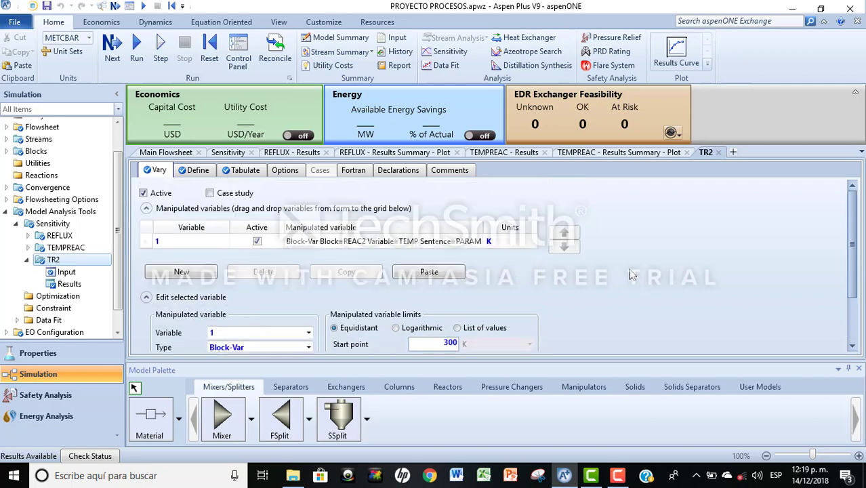
- Examine the FEB variable's definition and the tabulated variable in the TR2 sensitivity
left_click(192, 172)
scroll(274, 290, "down", 3)
scroll(224, 210, "up", 2)
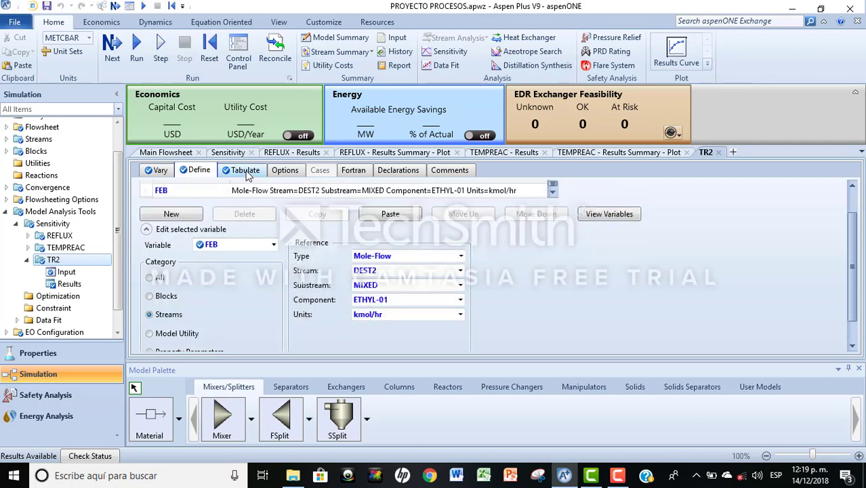
left_click(245, 170)
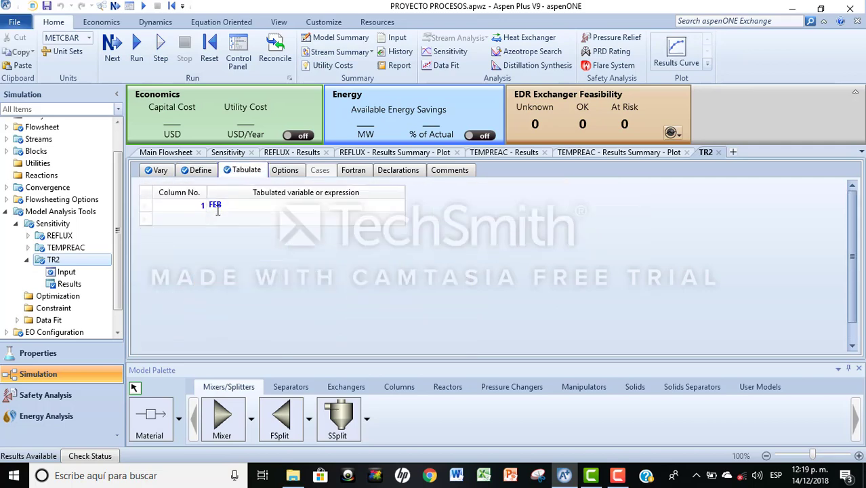
- Create a custom plot of the TR2 results with the REAC2 temperature on the X axis and FEB as the curve
left_click(339, 218, "ctrl")
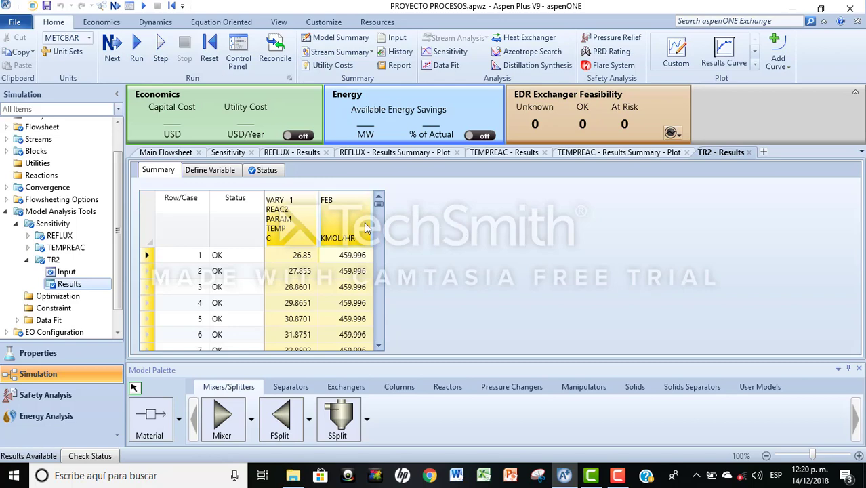
left_click(676, 54)
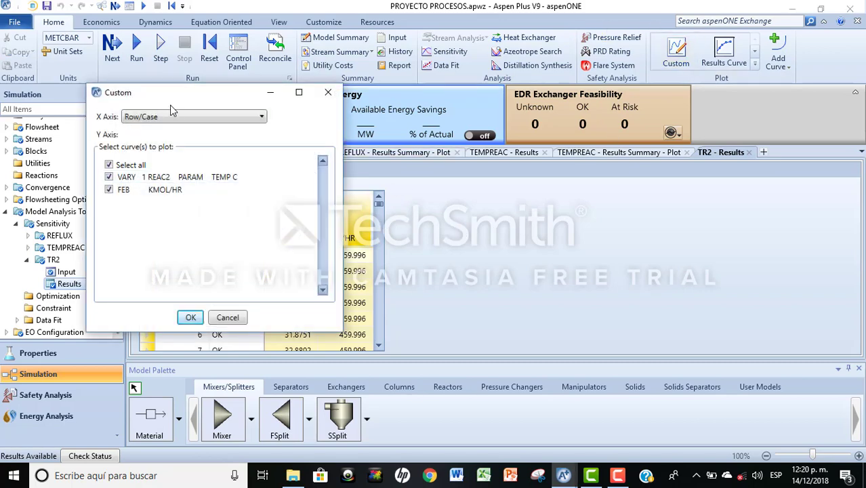
left_click(178, 117)
left_click(180, 147)
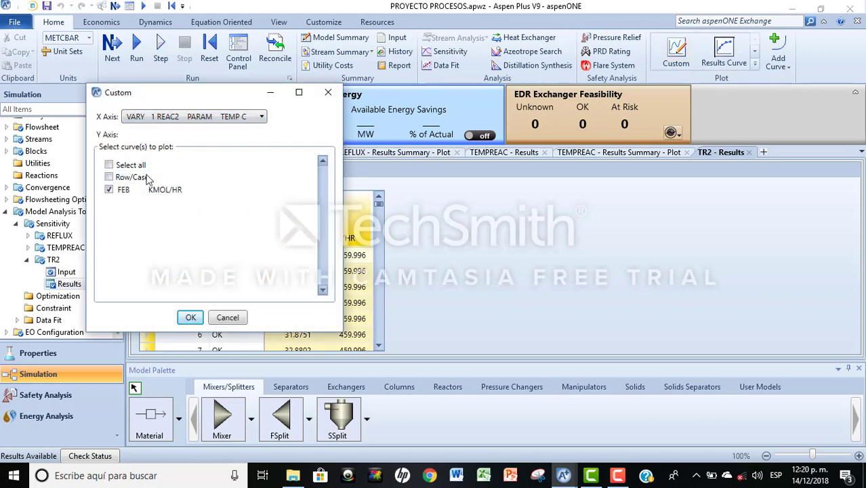
left_click(111, 178)
left_click(190, 317)
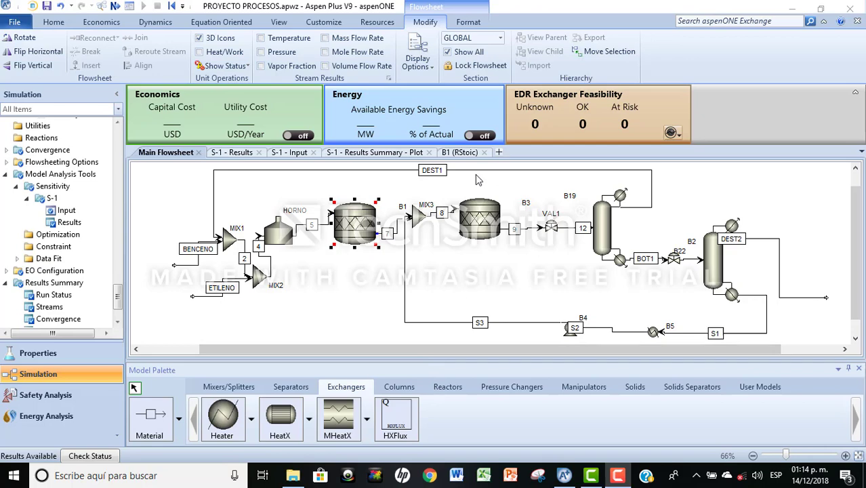
- View the available reactor models and heat exchanger models for the flowsheet
left_click(444, 389)
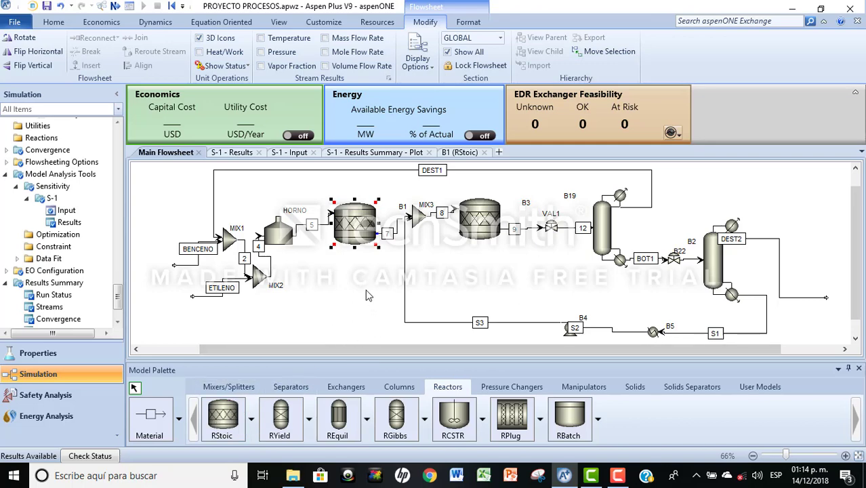
left_click(345, 386)
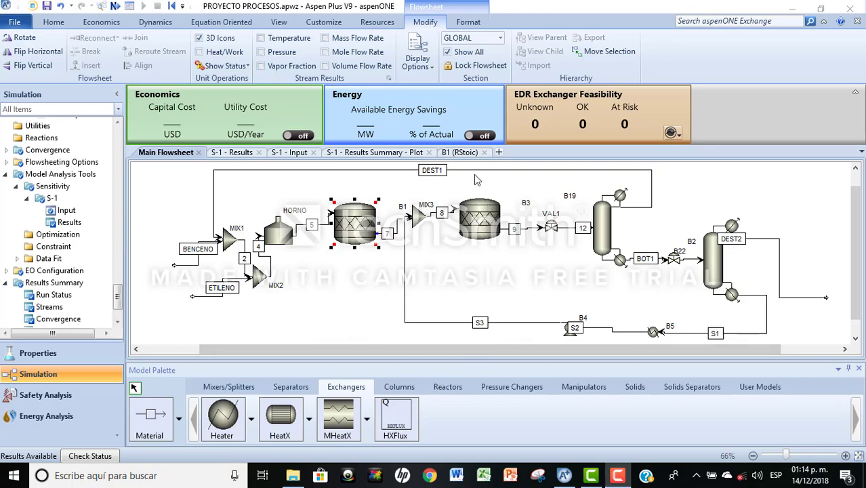
- Show the available reactor models and examine the operating conditions and reactions of reactor B1
left_click(441, 392)
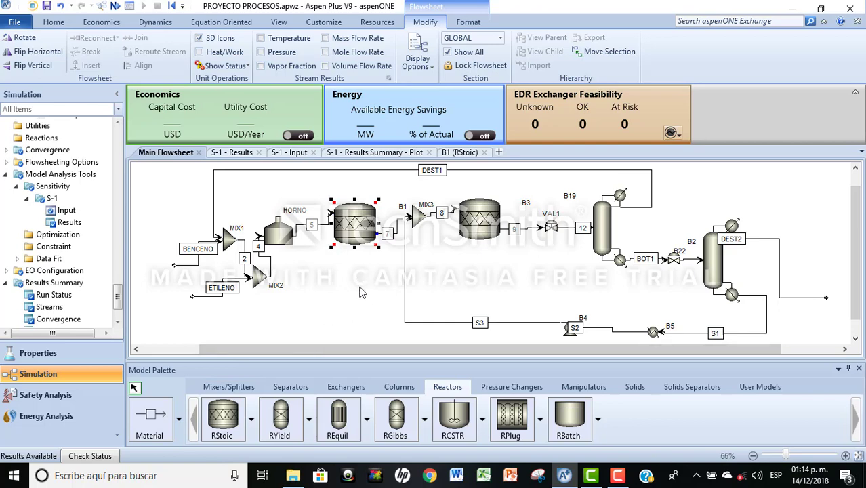
left_click(440, 313)
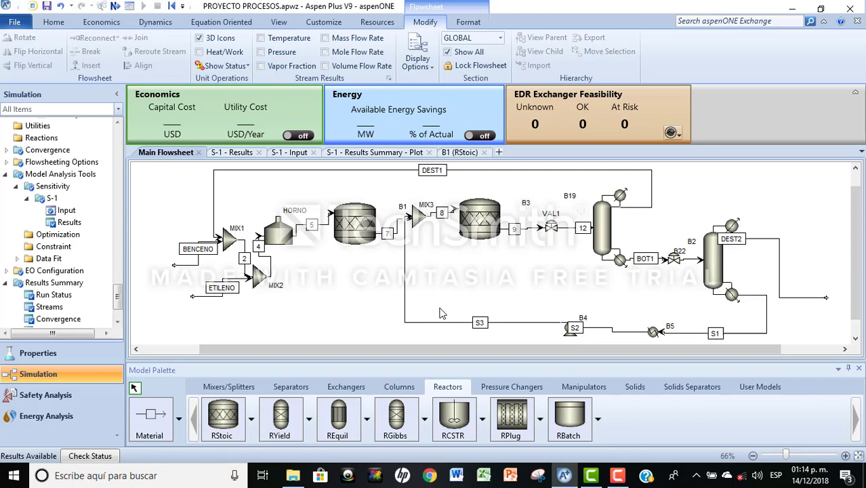
left_click(355, 226)
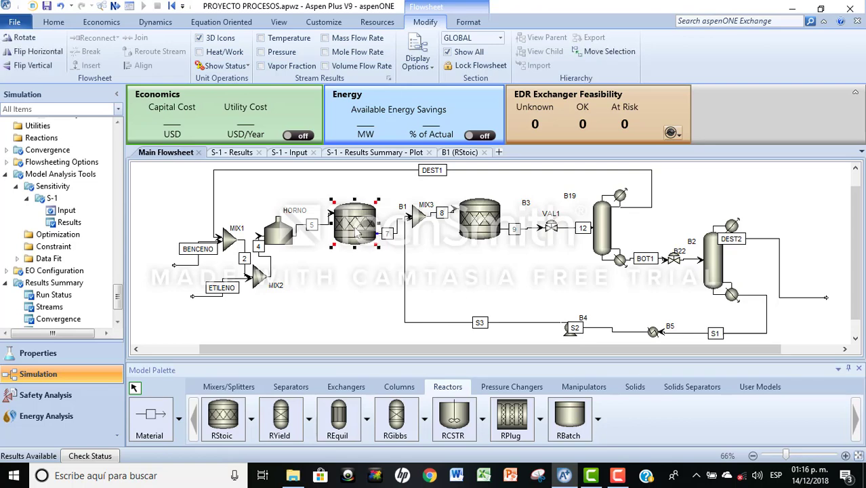
double_click(356, 227)
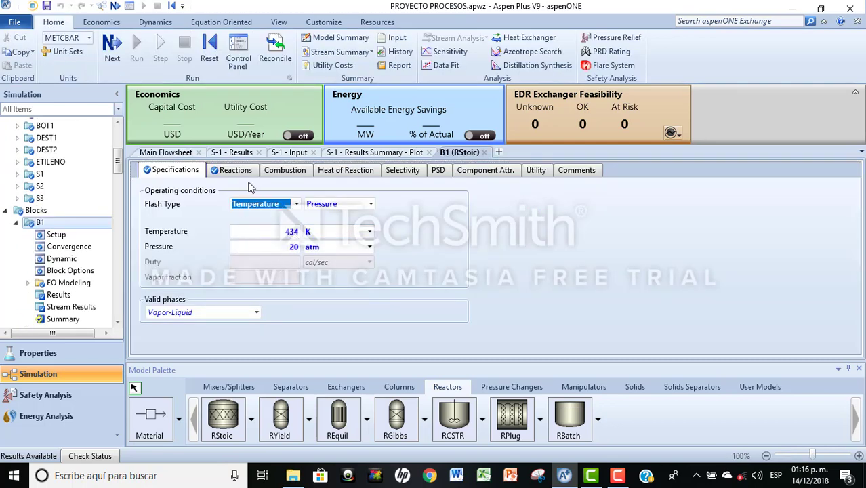
left_click(231, 172)
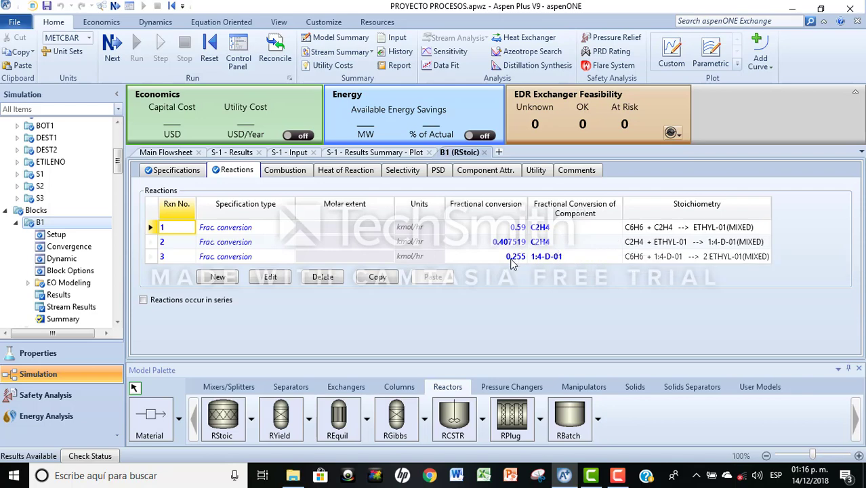
- Examine the operating conditions and reaction of the second reactor, B3
key("ctrl+Tab")
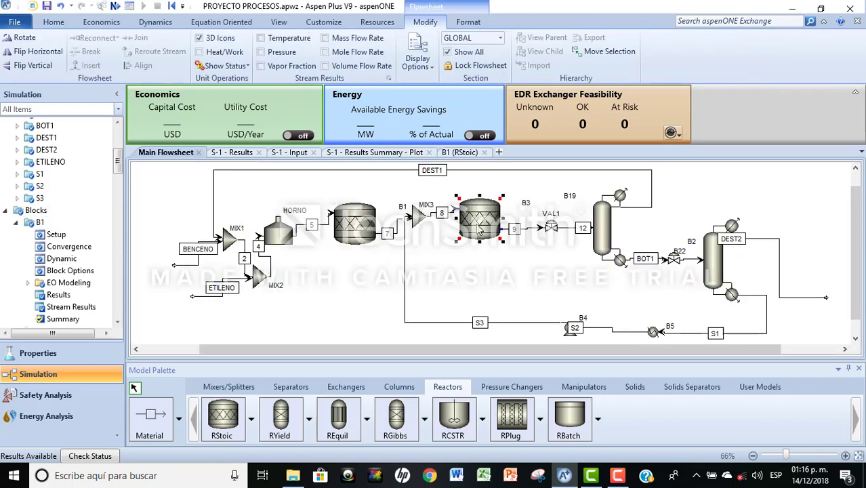
double_click(479, 227)
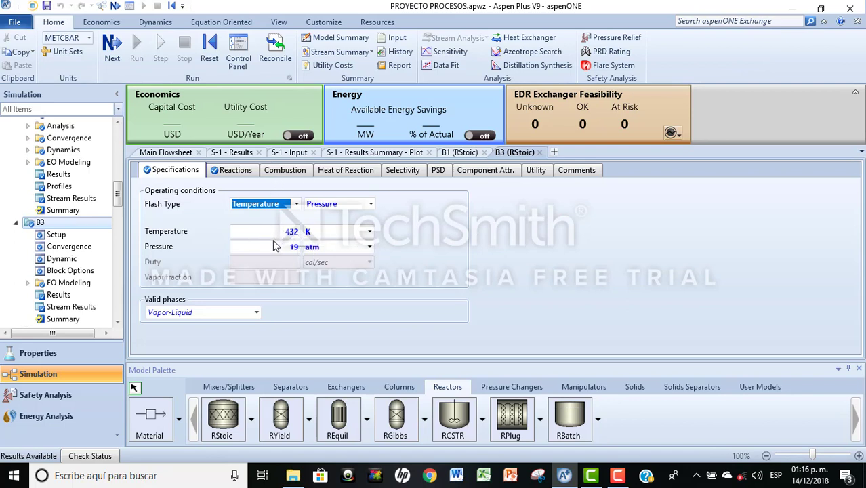
left_click(235, 170)
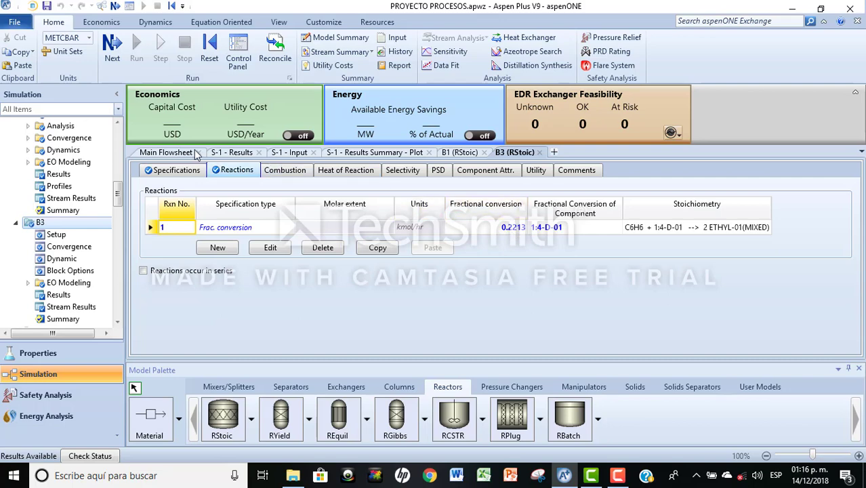
- Review the configuration and operating specifications of distillation columns B19 and B2
left_click(167, 153)
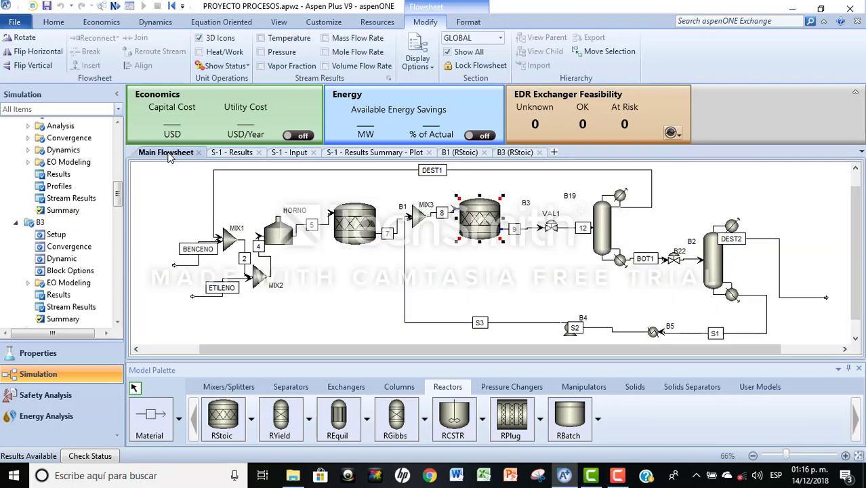
double_click(600, 229)
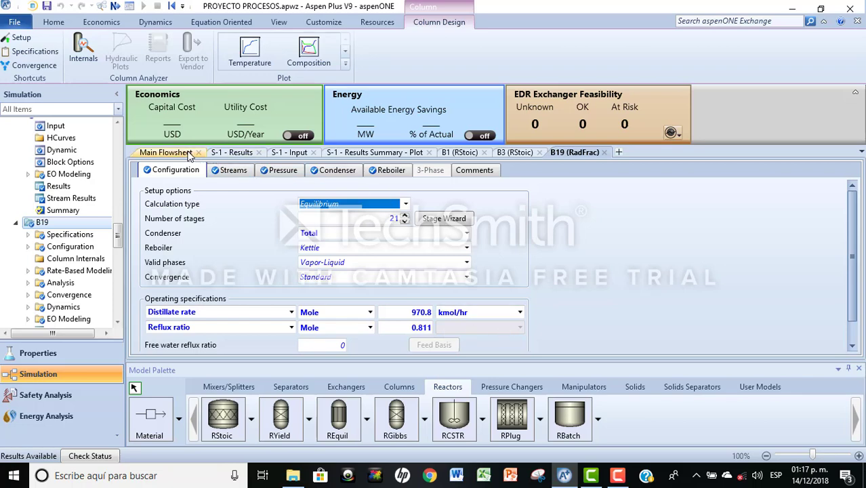
left_click(166, 151)
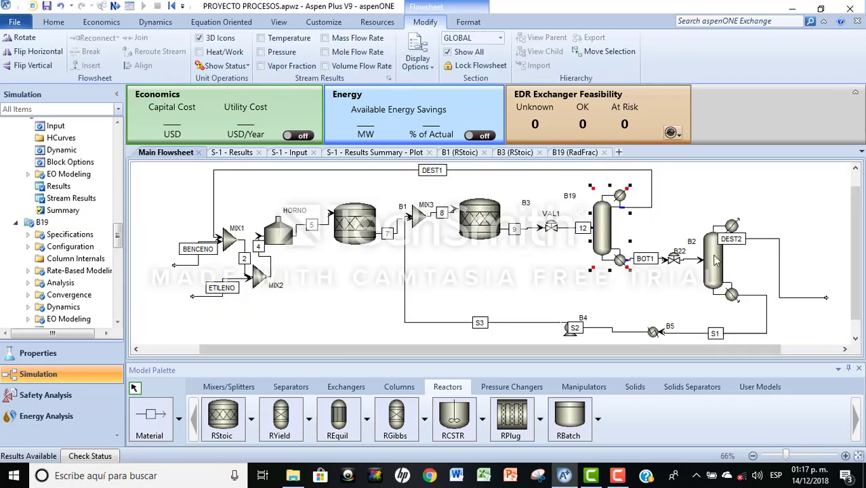
double_click(711, 257)
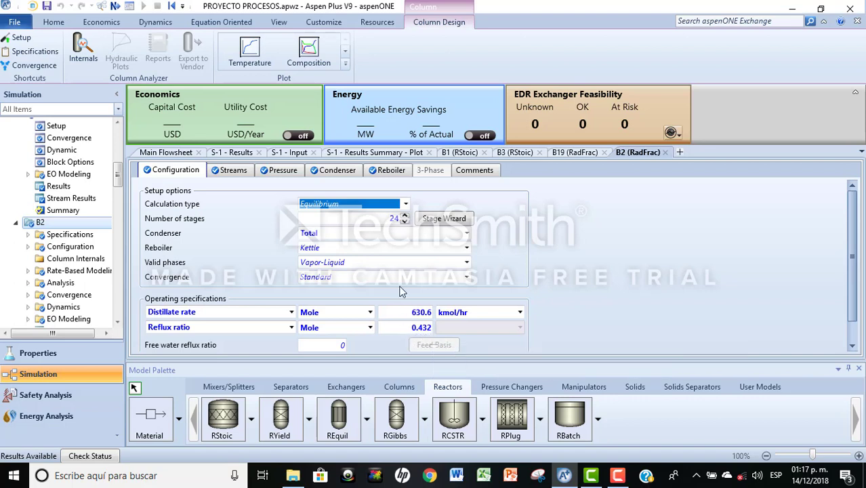
- Return to the main flowsheet and view the S-1 sensitivity plot of FLUJOEB against the B1 conversion
left_click(176, 154)
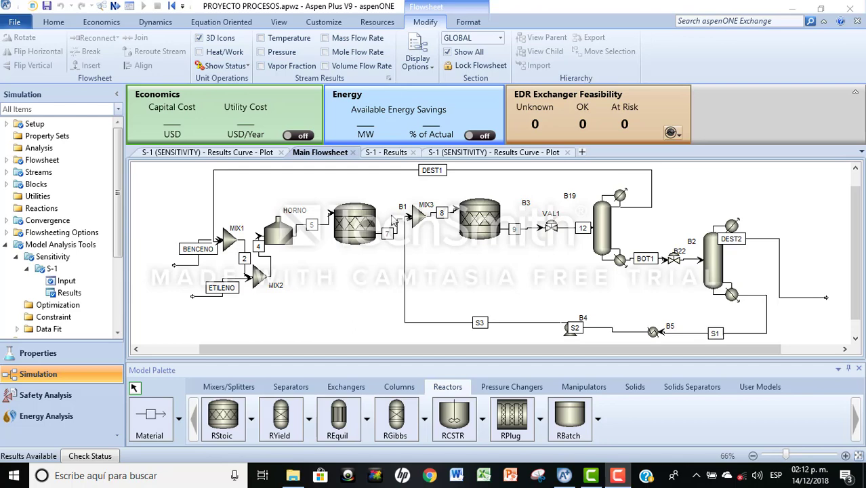
left_click(261, 153)
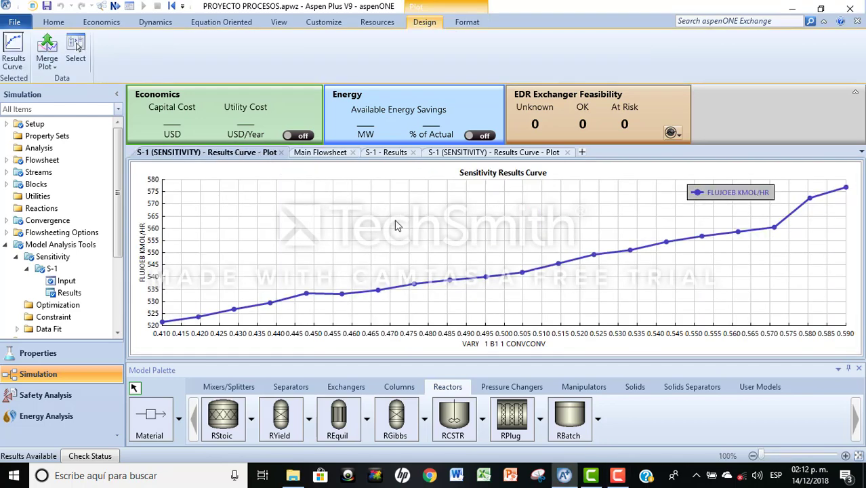